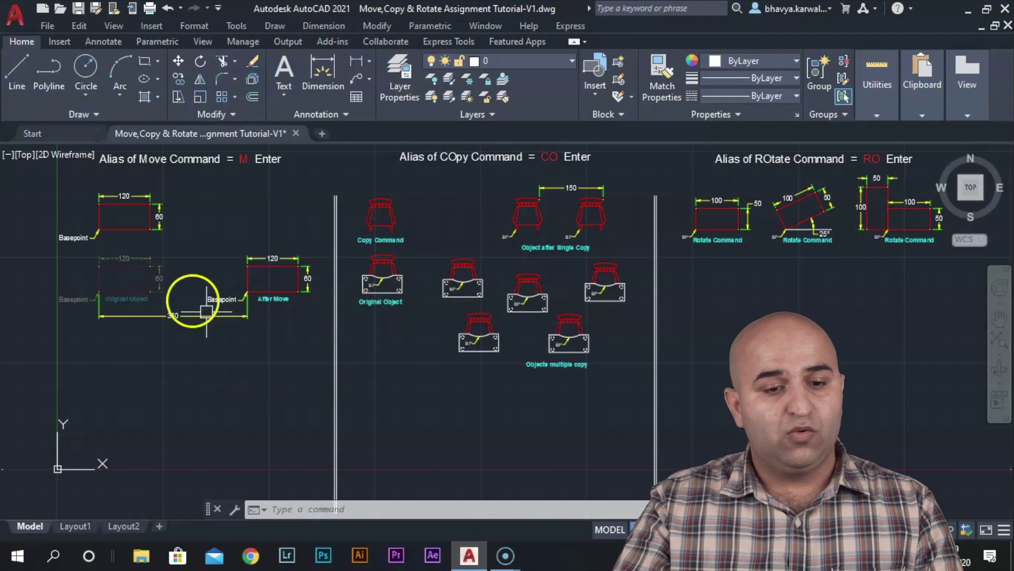
middle_drag(176, 221, 372, 227)
scroll(374, 238, up, 2)
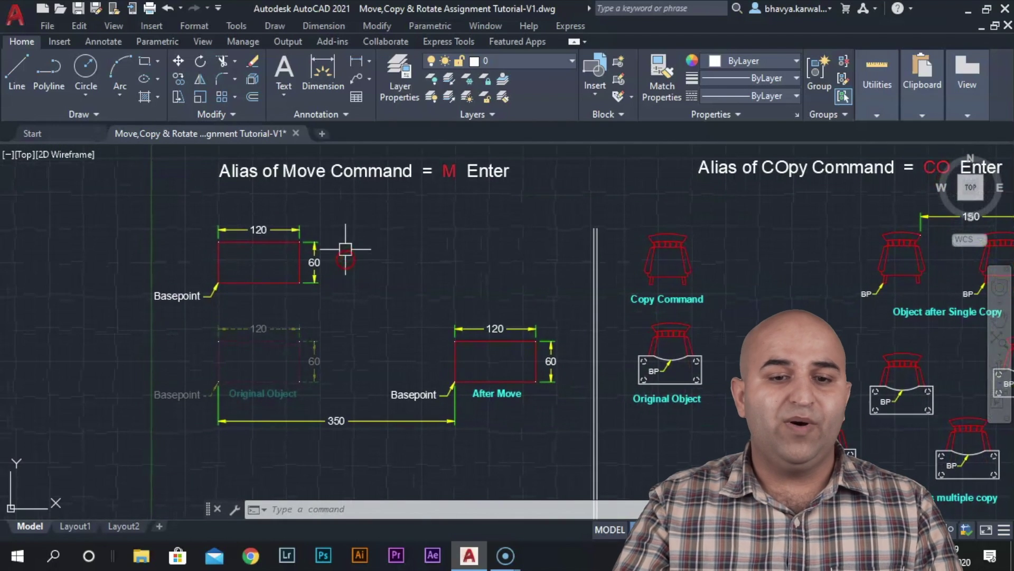
click(274, 30)
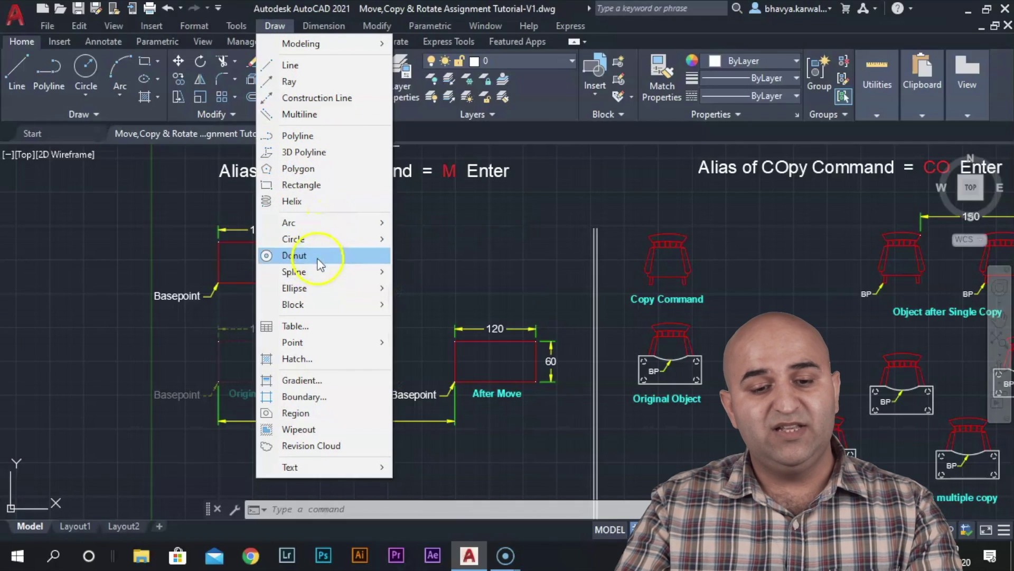
click(419, 217)
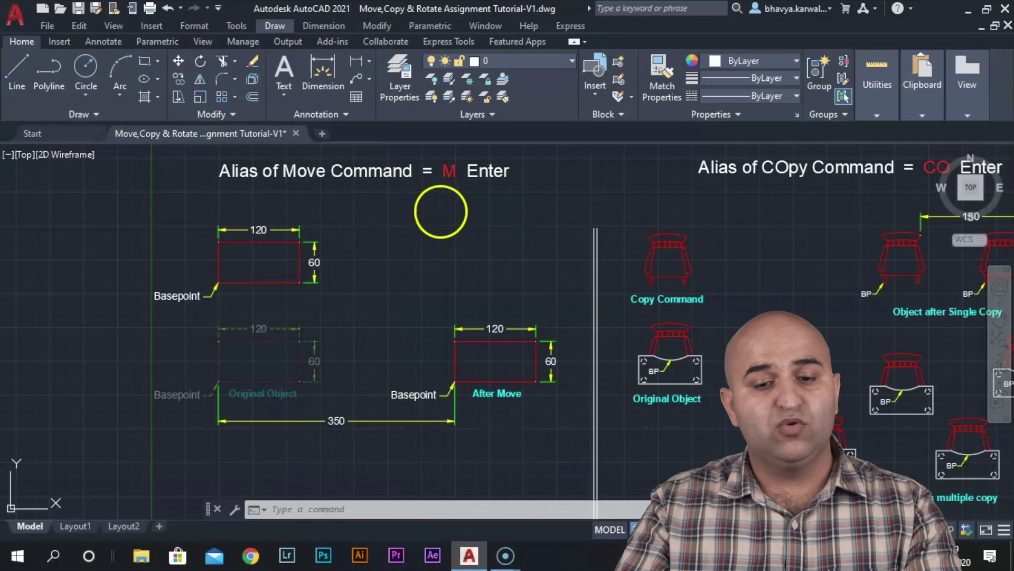
click(415, 242)
click(375, 26)
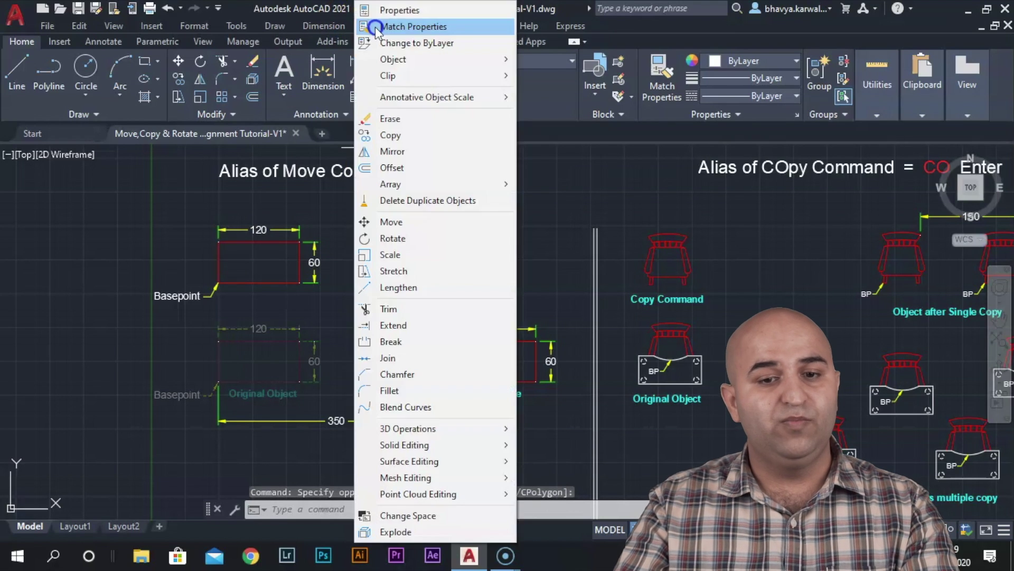
click(375, 27)
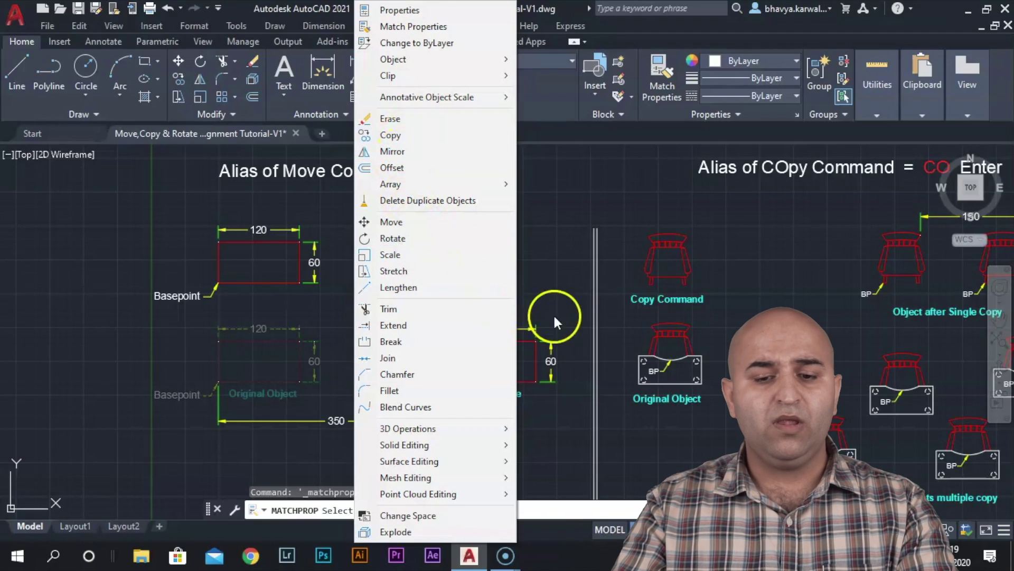
click(530, 268)
click(470, 192)
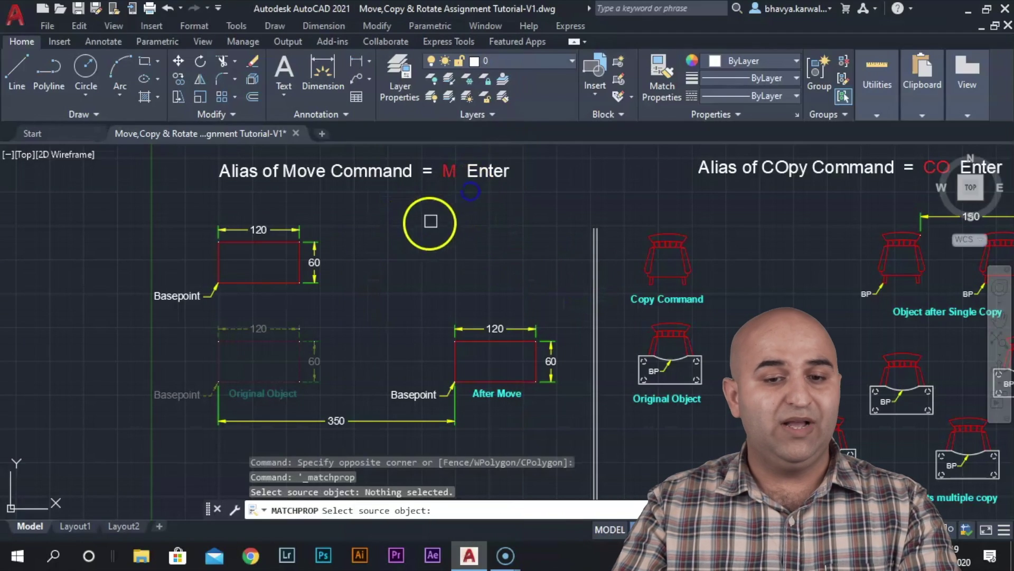
middle_drag(426, 234, 402, 223)
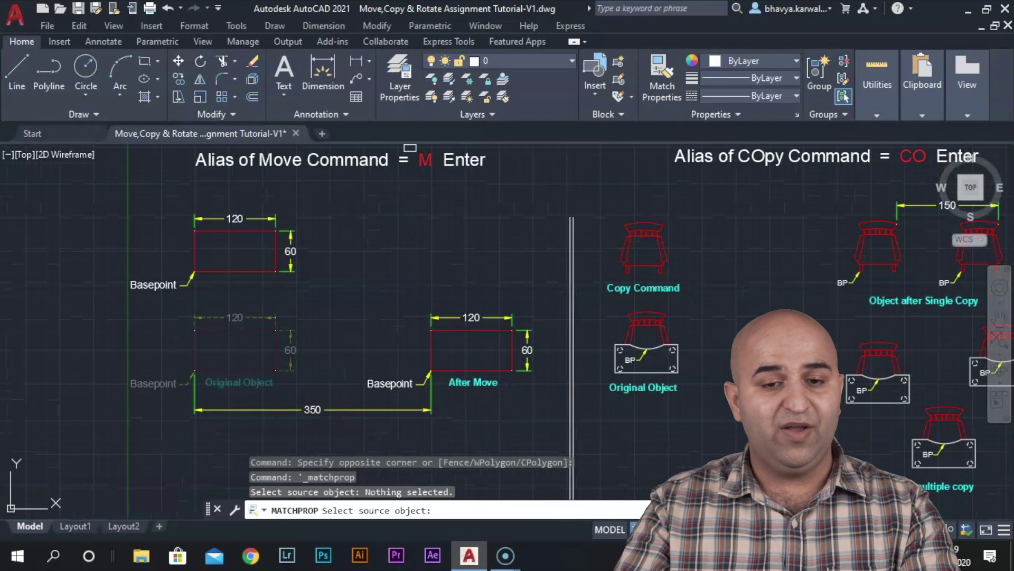
click(378, 26)
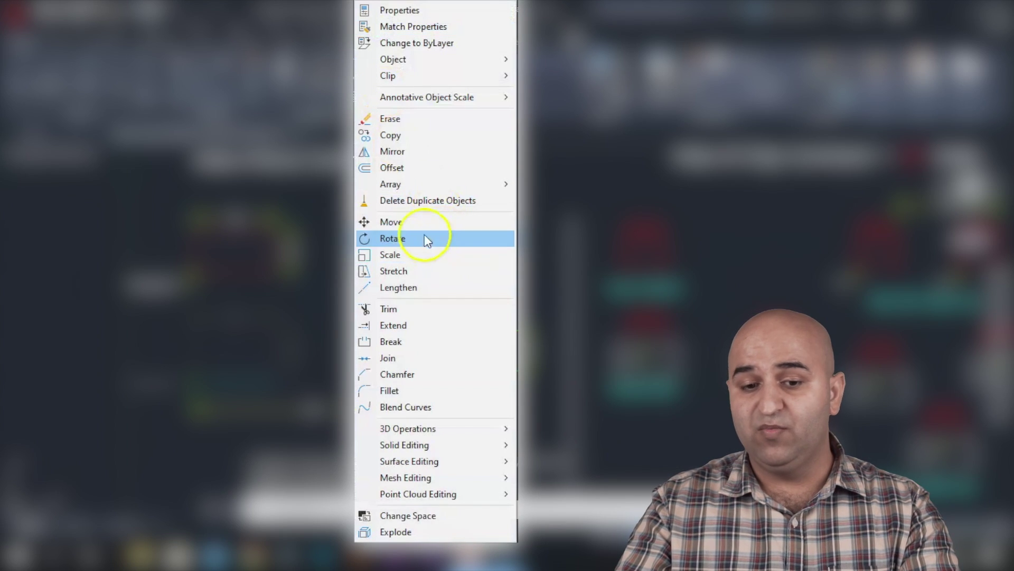
click(160, 113)
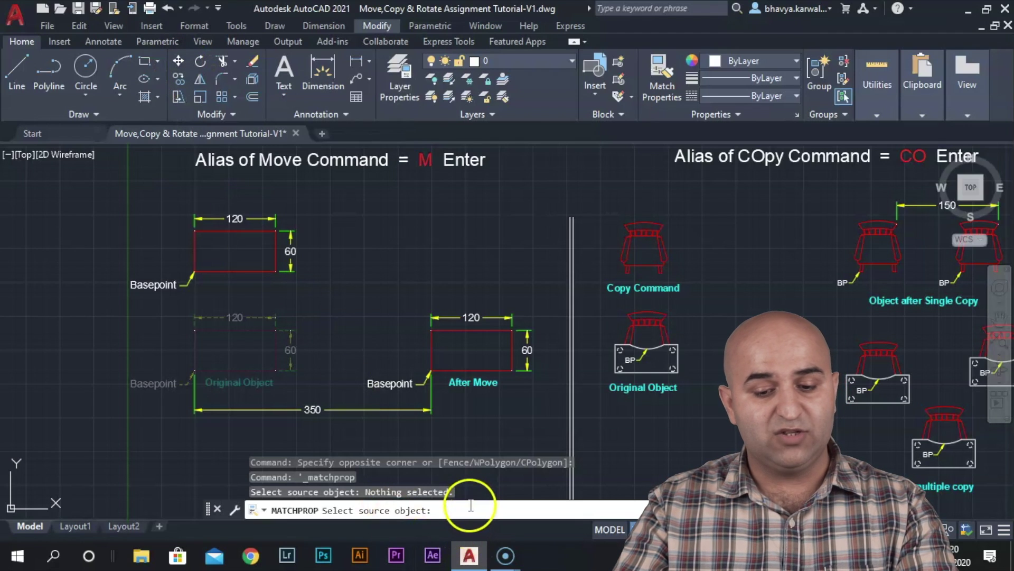
key(Escape)
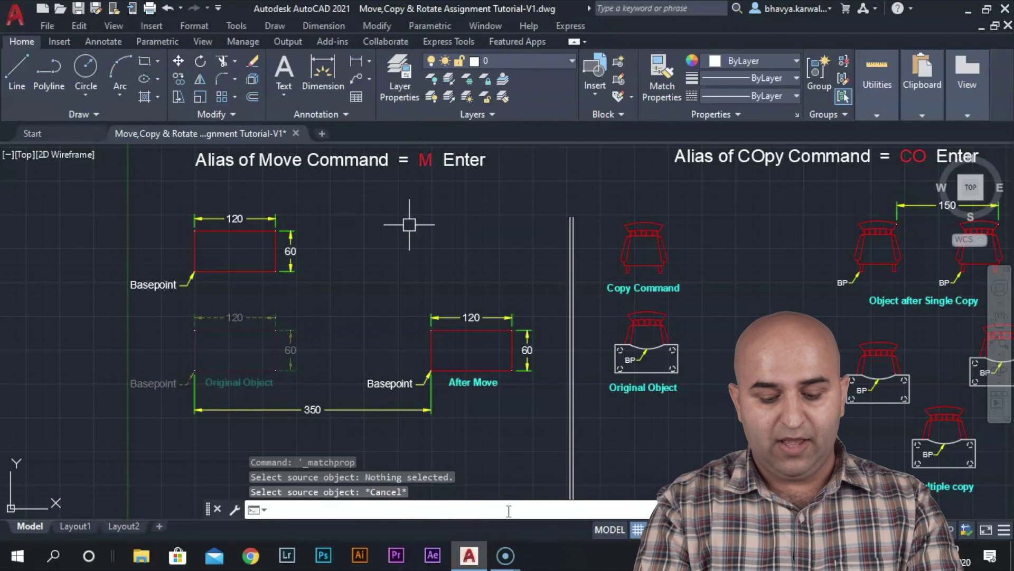
text(m)
key(Return)
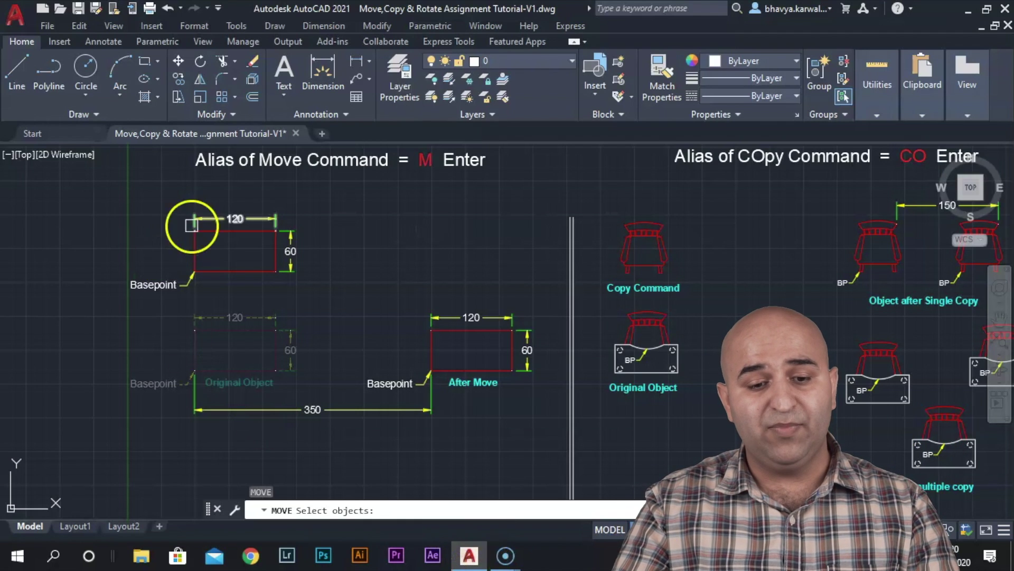
middle_drag(369, 343, 366, 138)
key(Escape)
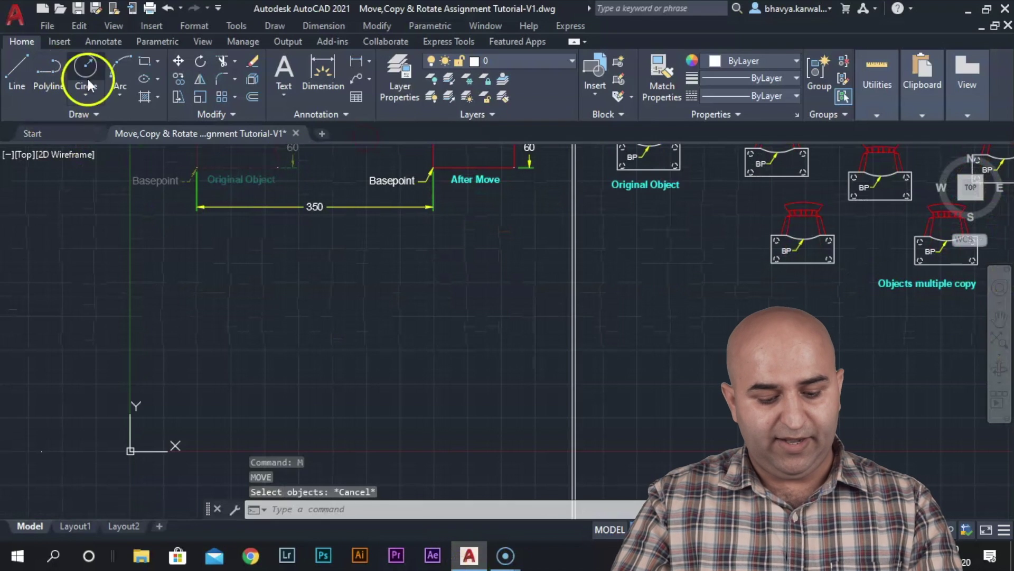
Draw a rectangle in the empty area below the Move example's 350 dimension.
text(rec)
key(Return)
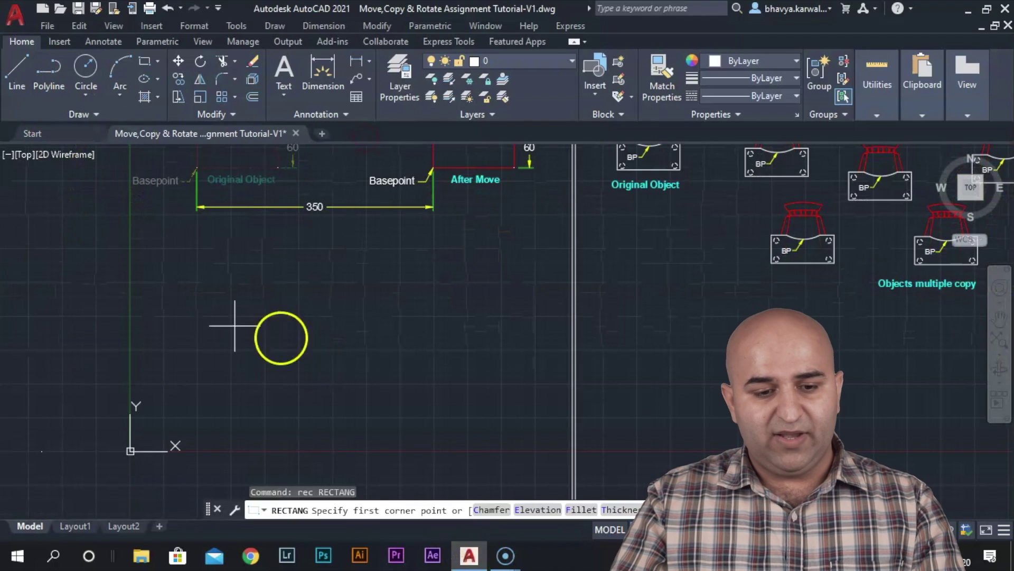
click(177, 363)
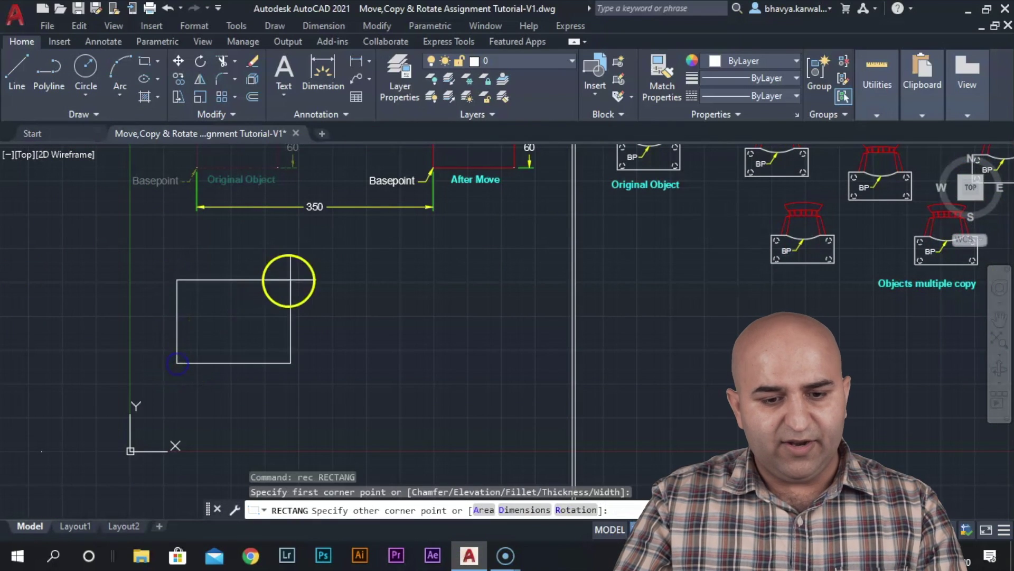
click(267, 305)
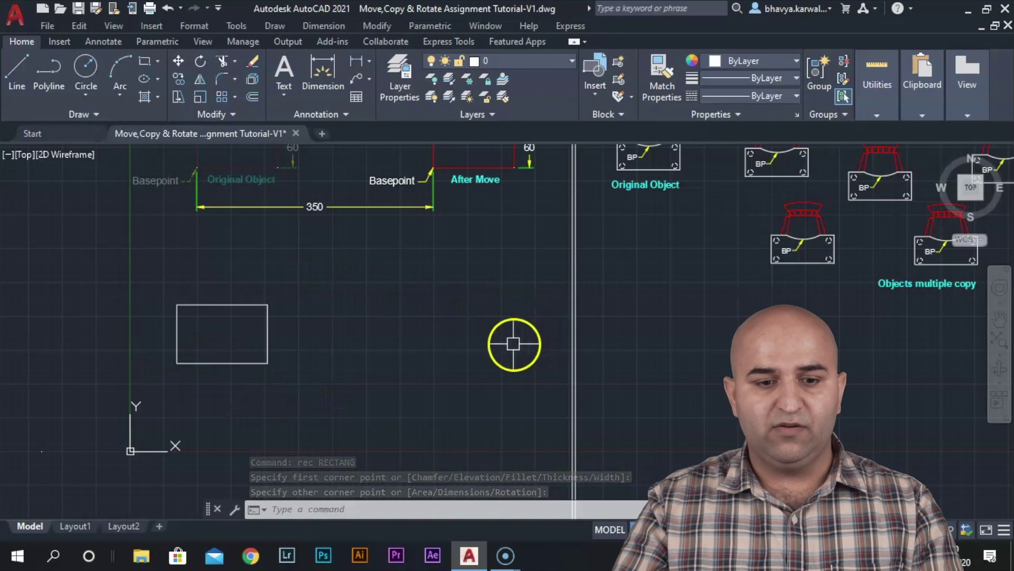
Move the new rectangle 350 units horizontally to the right with Ortho on, using its geometric center as the base point.
click(178, 61)
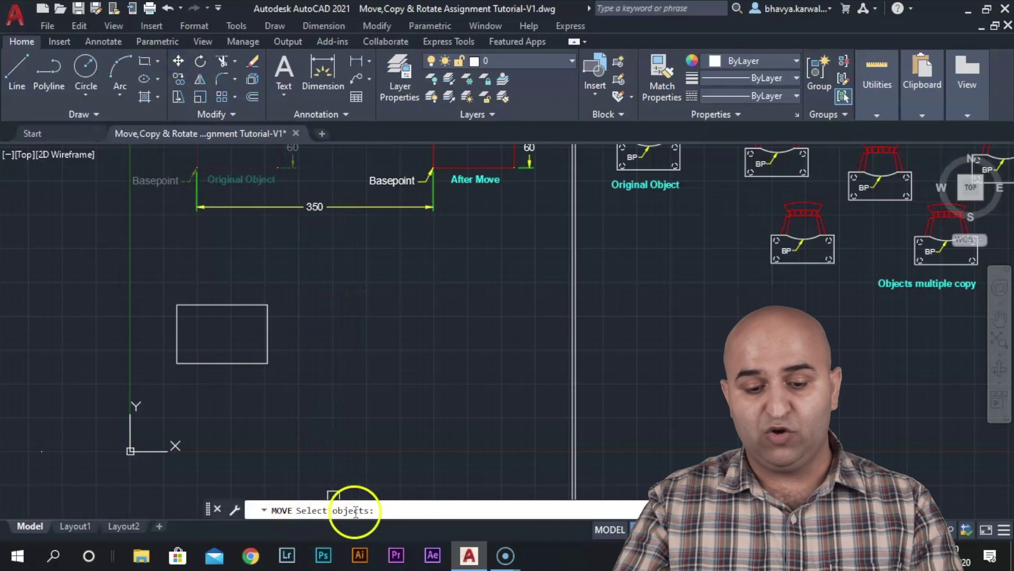
click(299, 364)
click(129, 285)
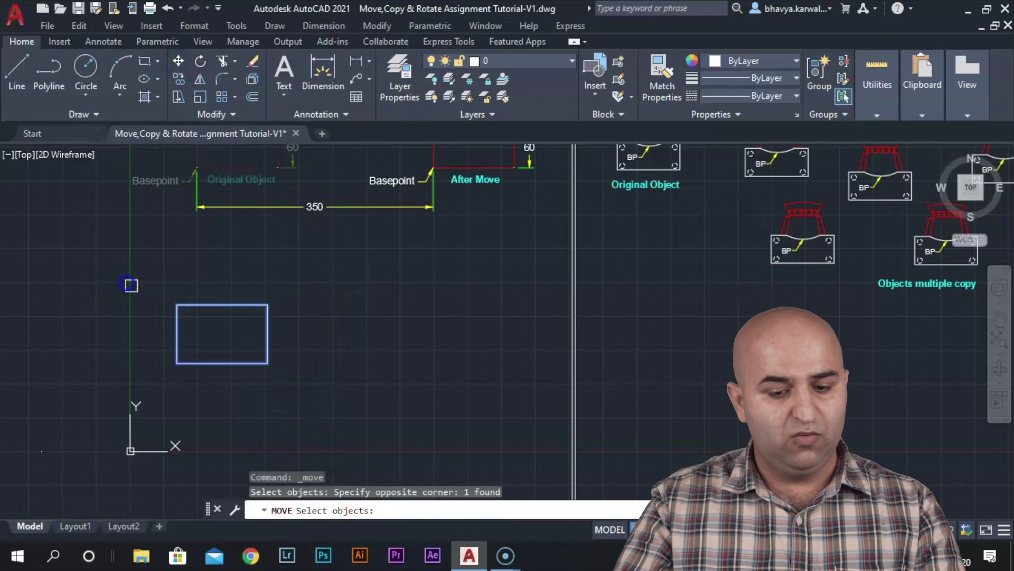
key(Return)
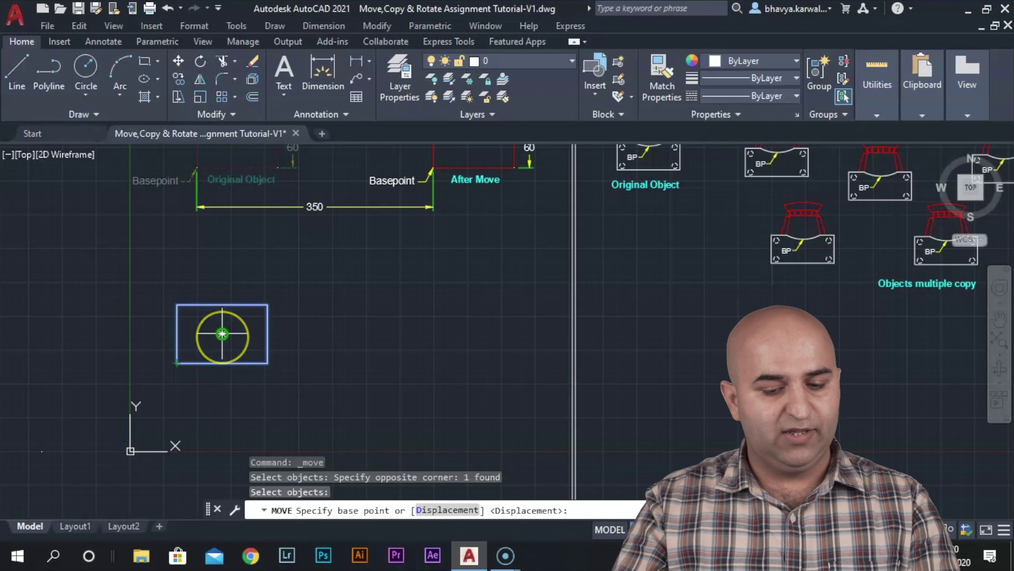
click(222, 333)
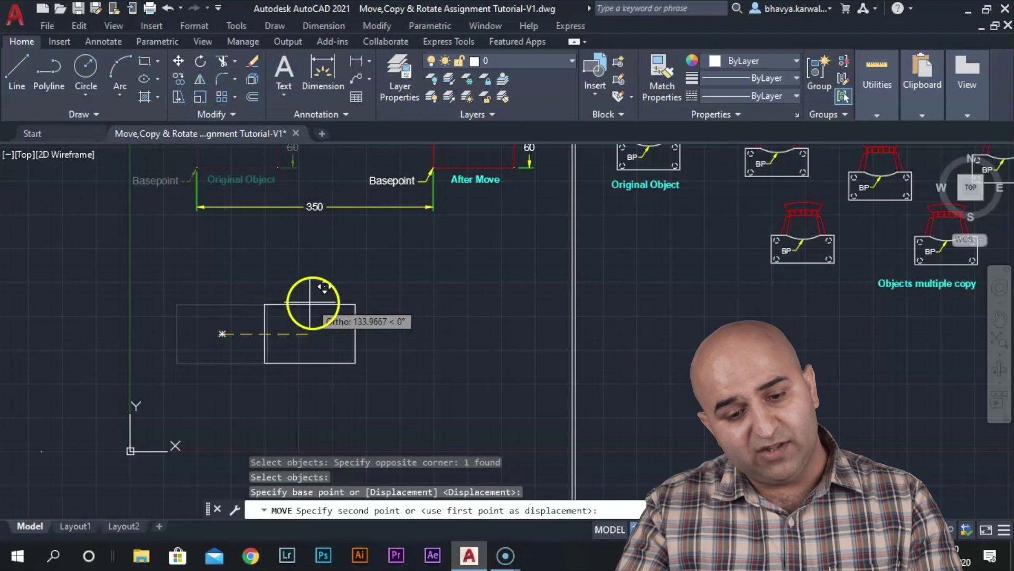
key(F8)
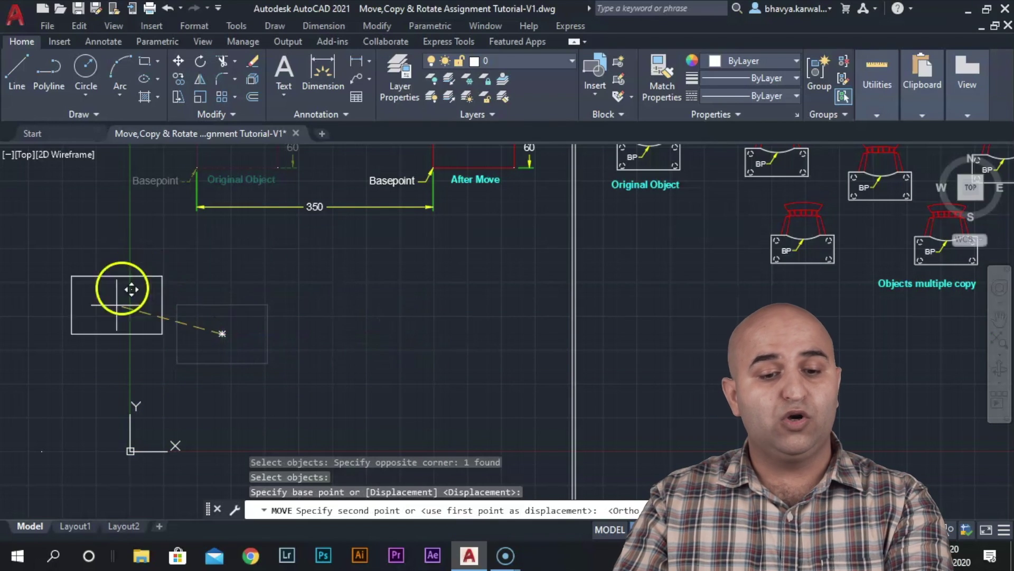
key(F8)
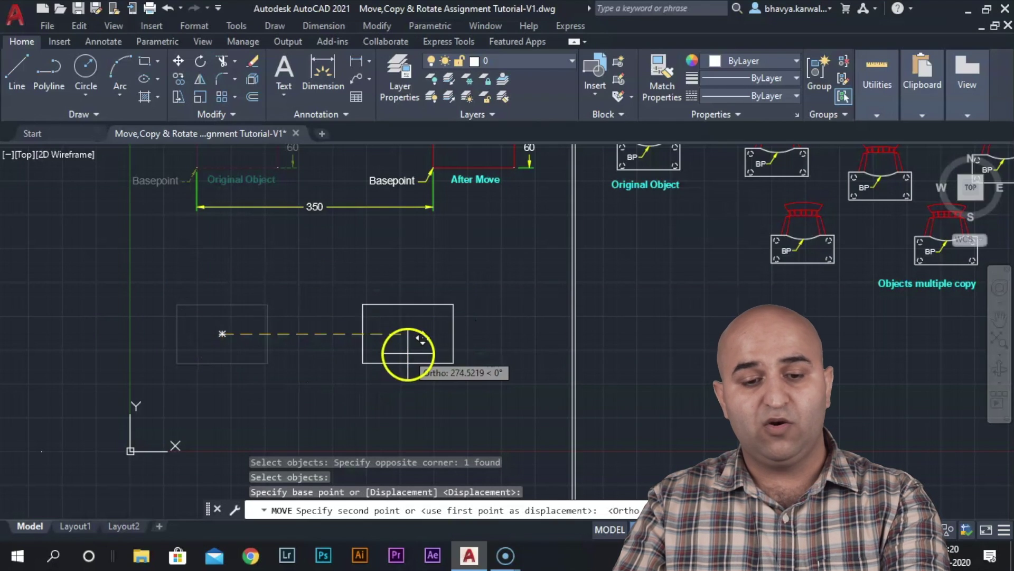
key(F8)
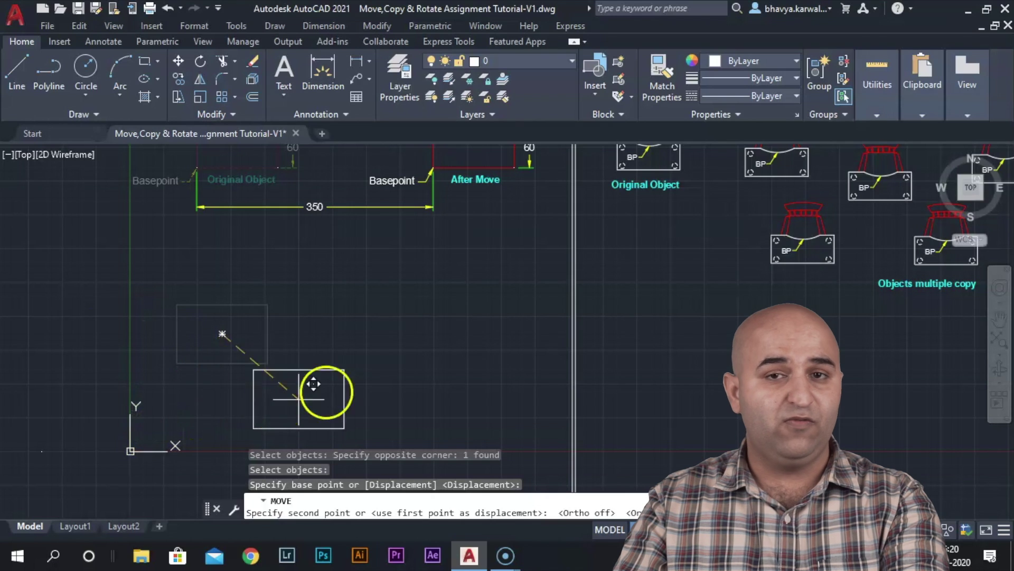
key(F8)
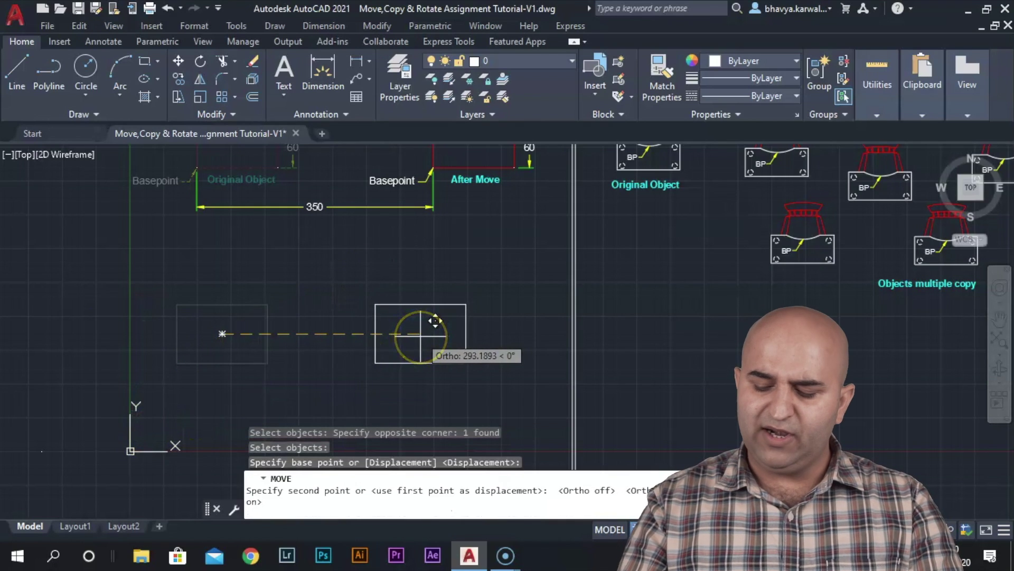
text(350)
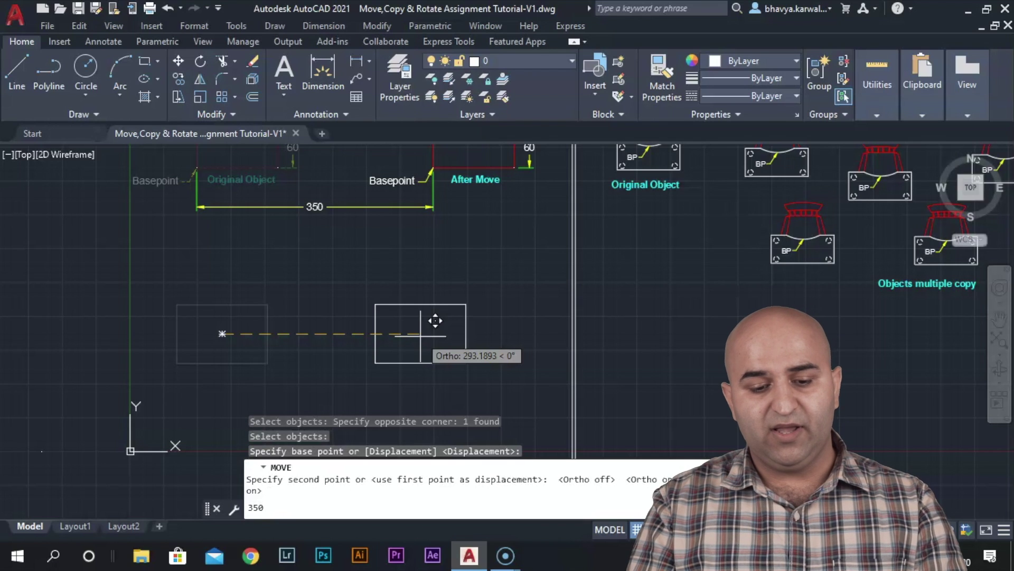
key(Return)
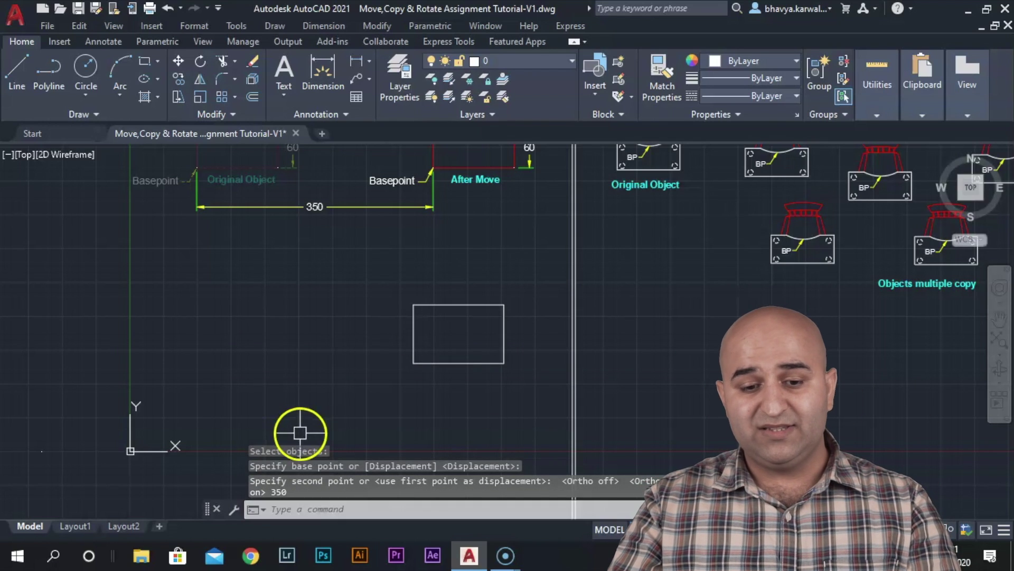
Draw two similar circles centred on the moved rectangle's upper-left and upper-right corners, the first with a radius of about 31.8.
text(c)
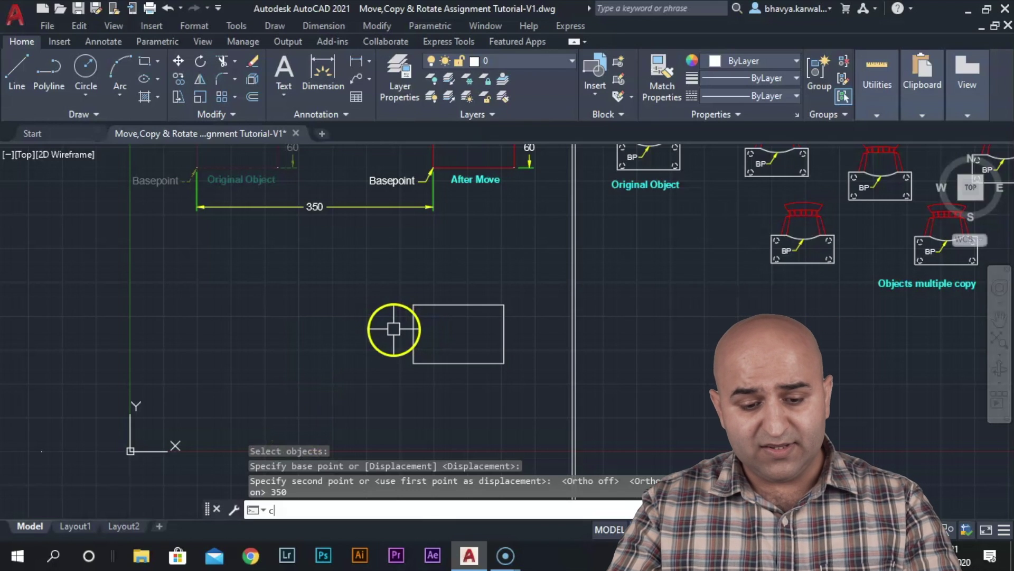
key(Return)
click(414, 305)
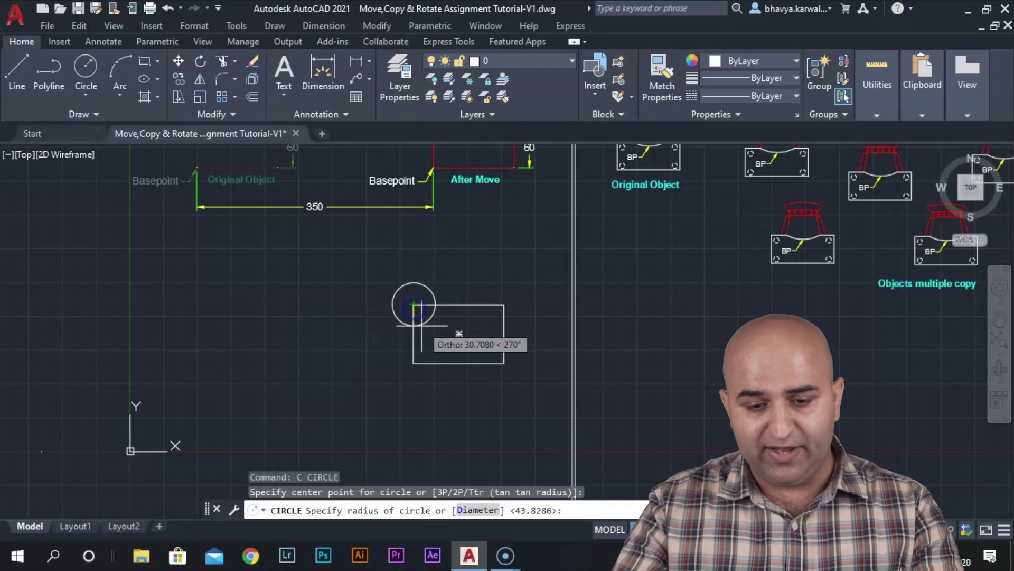
click(427, 322)
key(Return)
click(504, 304)
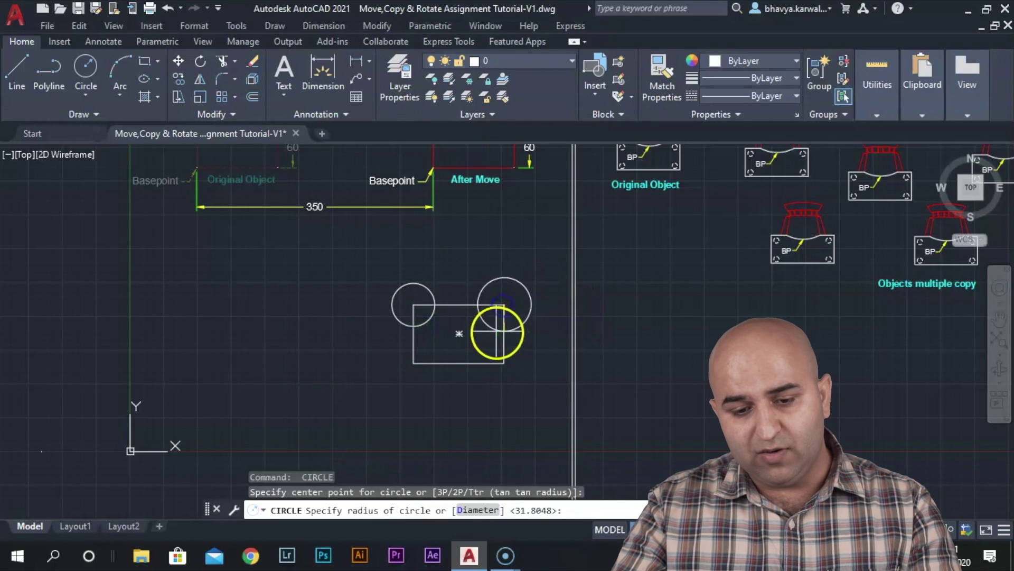
click(489, 321)
key(Return)
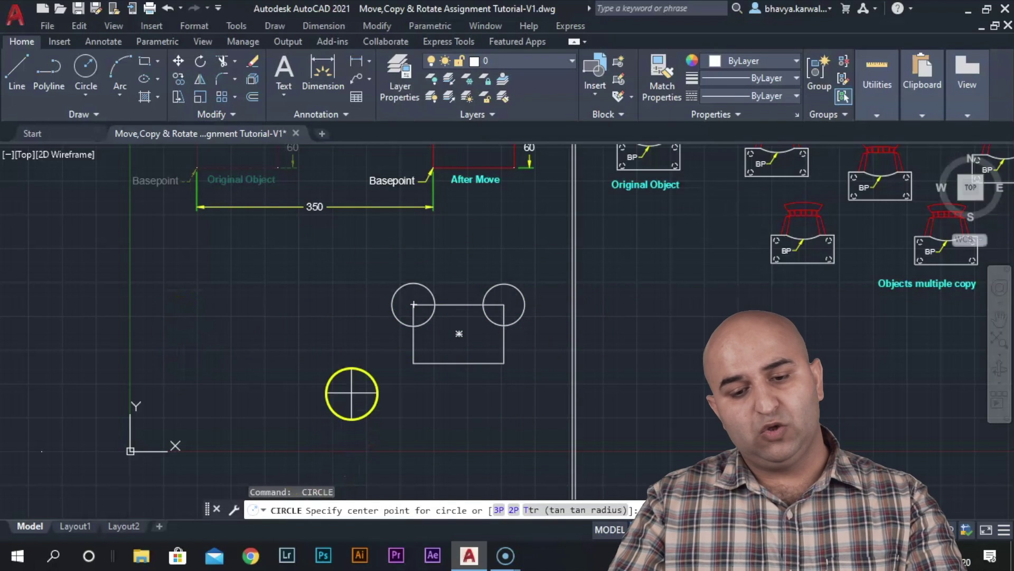
key(Escape)
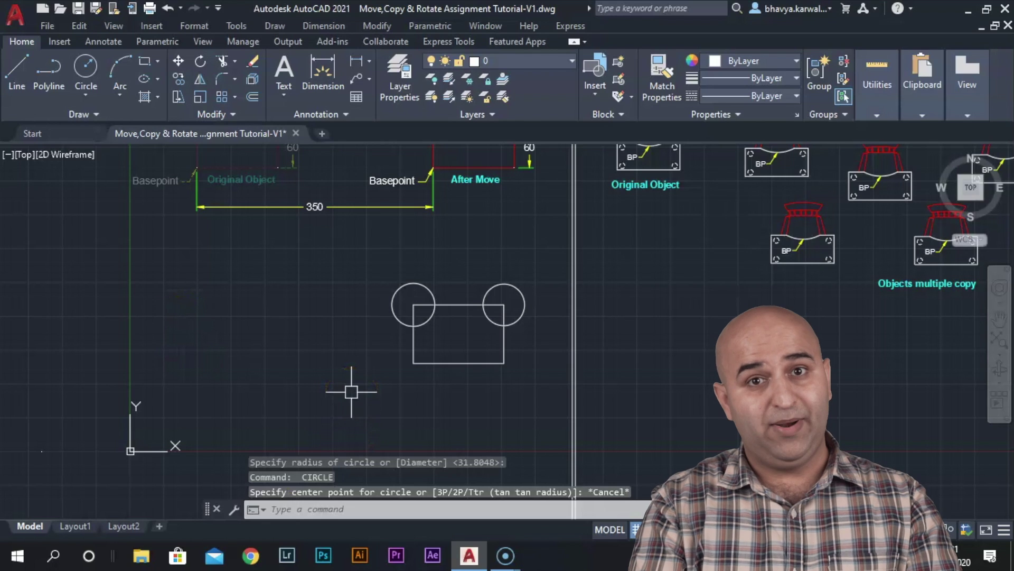
Move the rectangle and both circles together 350 units horizontally to the left, using the rectangle's upper-right corner as the base point.
text(m)
key(Return)
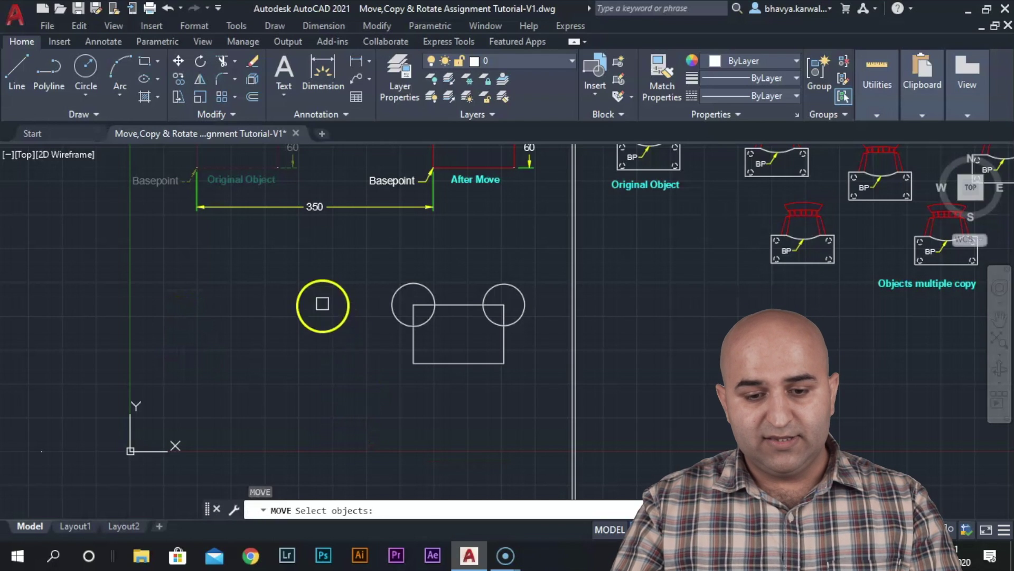
click(540, 388)
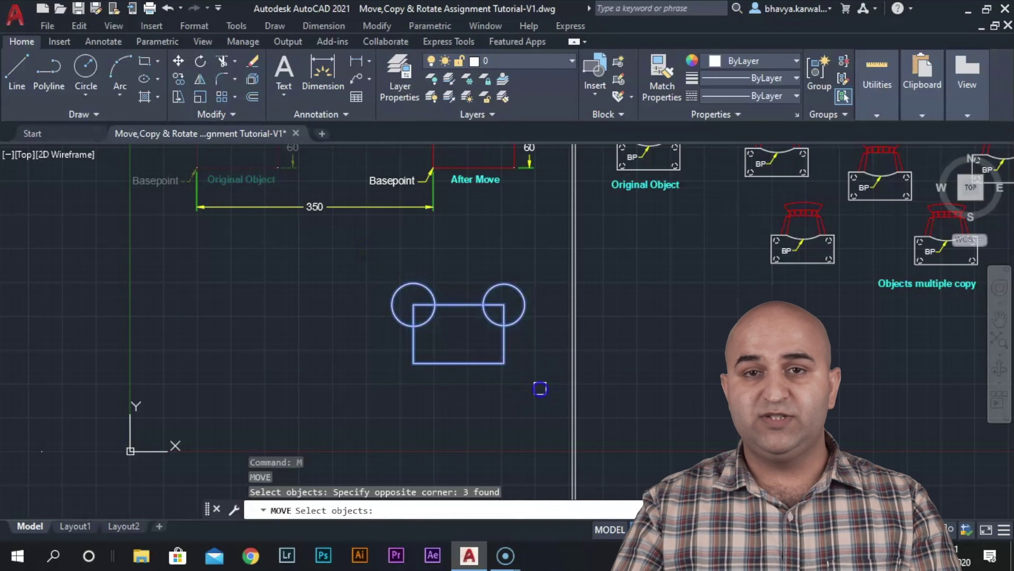
right_click(495, 401)
click(459, 334)
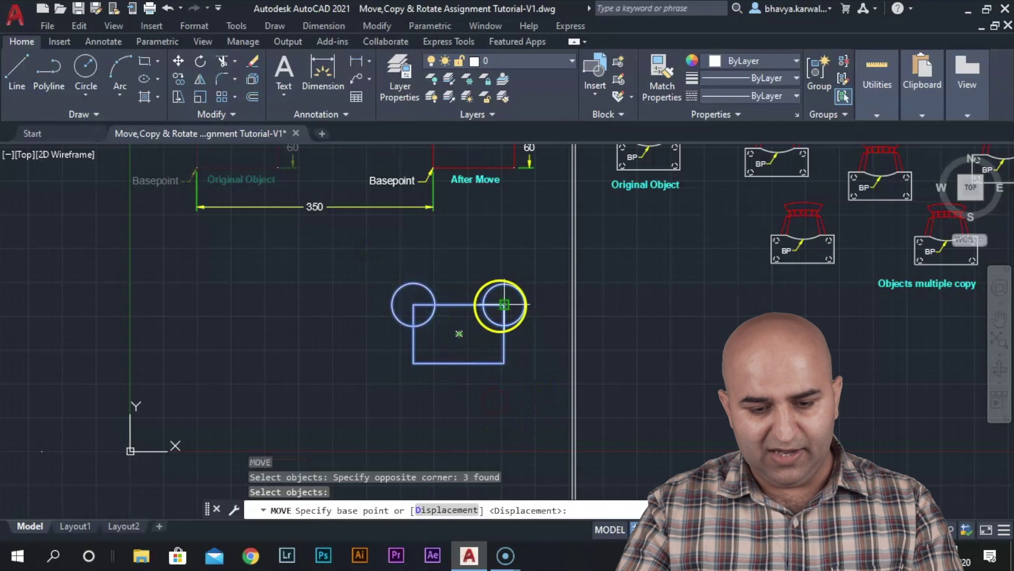
click(504, 305)
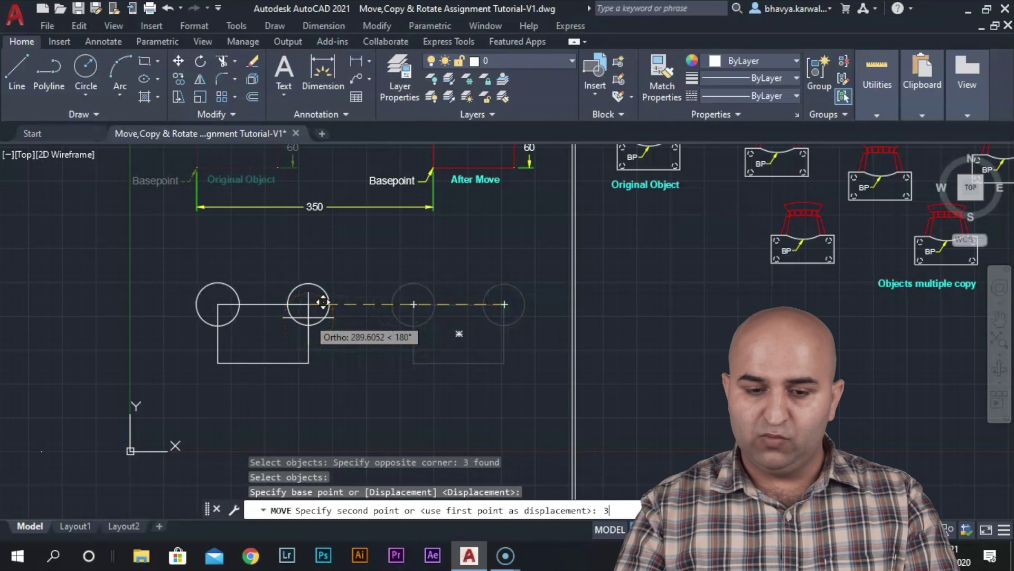
text(350)
key(Return)
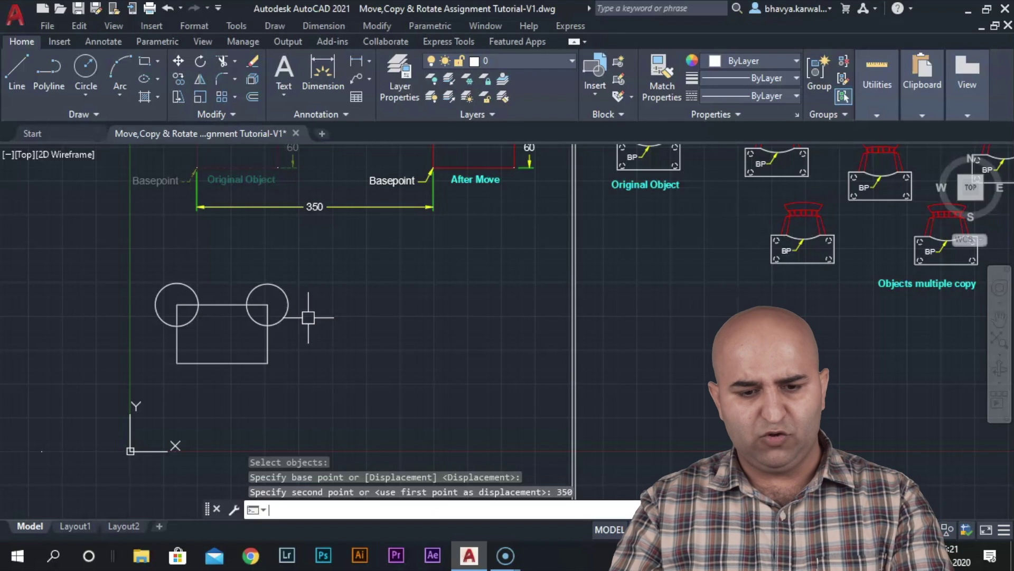
Move the rectangle and both circles freely to the right with Ortho off, using the rectangle's geometric center as the base point.
text(m)
key(Return)
click(103, 429)
key(Return)
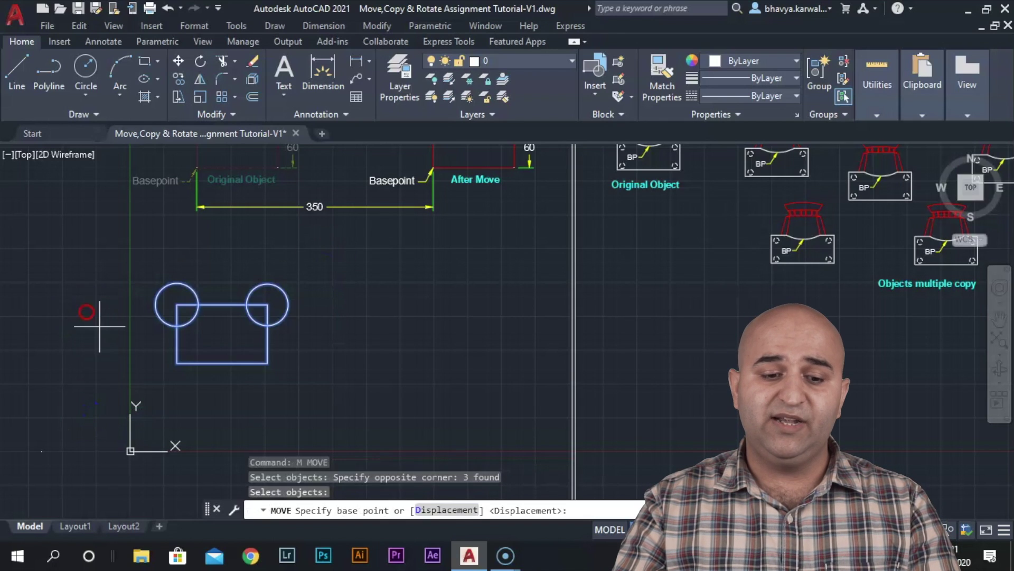
click(222, 333)
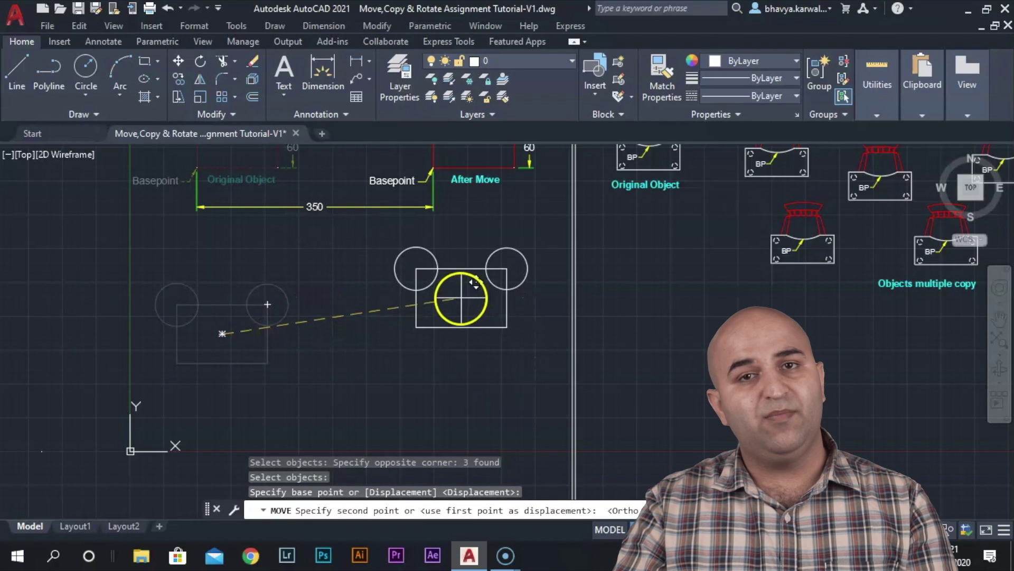
click(462, 295)
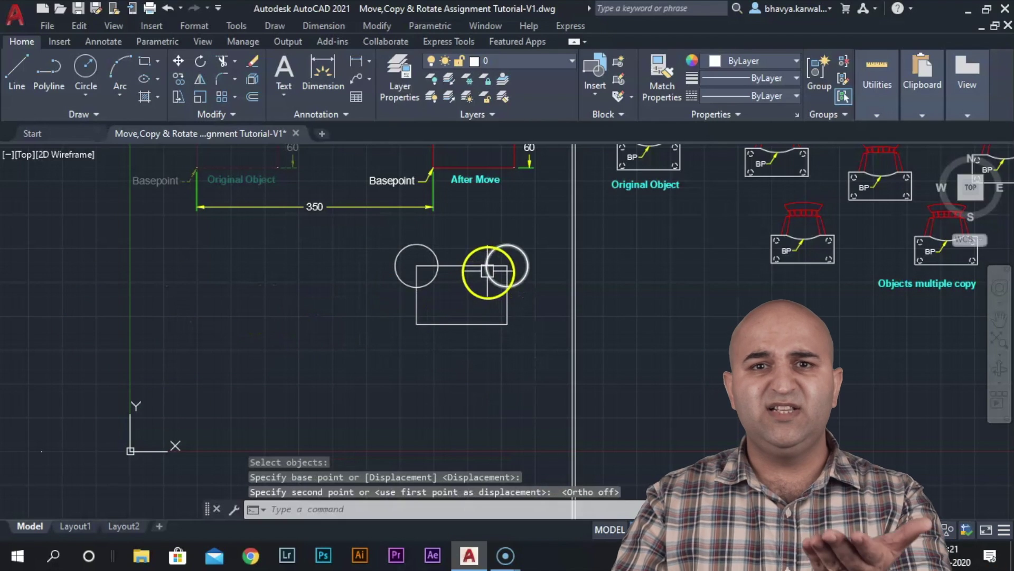
Copy the Original Object desk and chair once into the empty area directly below it.
scroll(528, 269, down, 3)
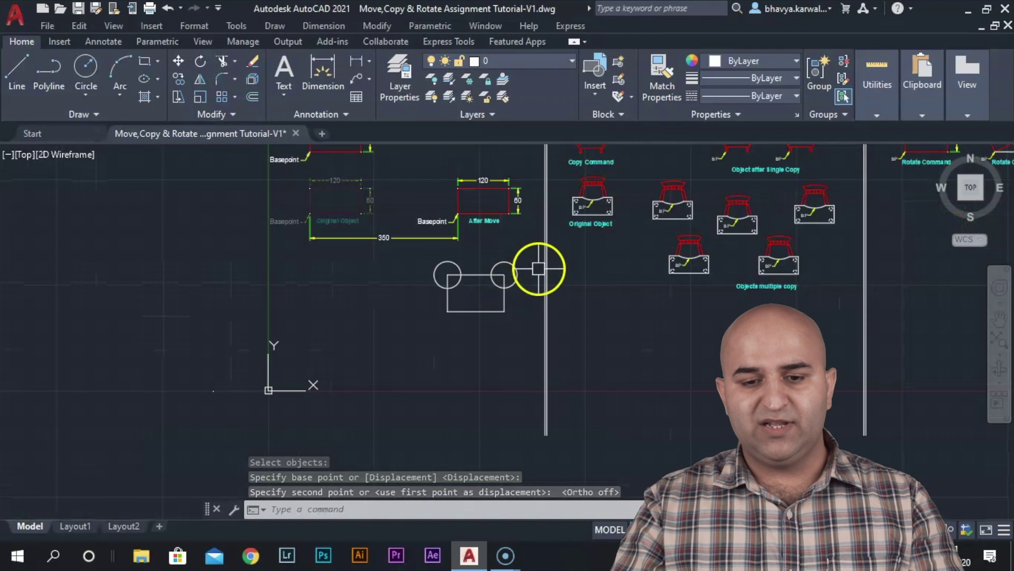
middle_drag(338, 259, 351, 317)
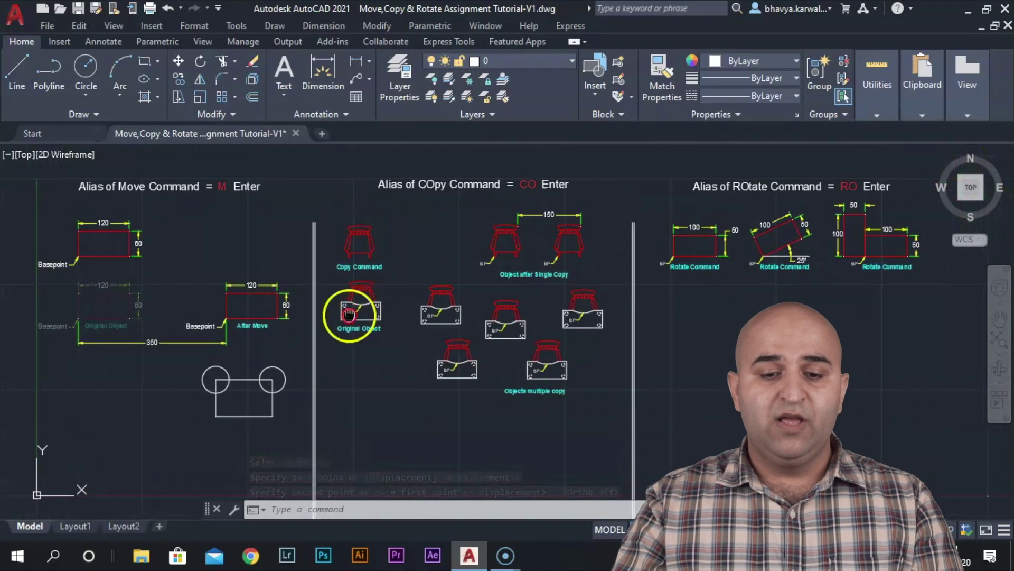
scroll(449, 249, up, 3)
middle_drag(462, 251, 466, 244)
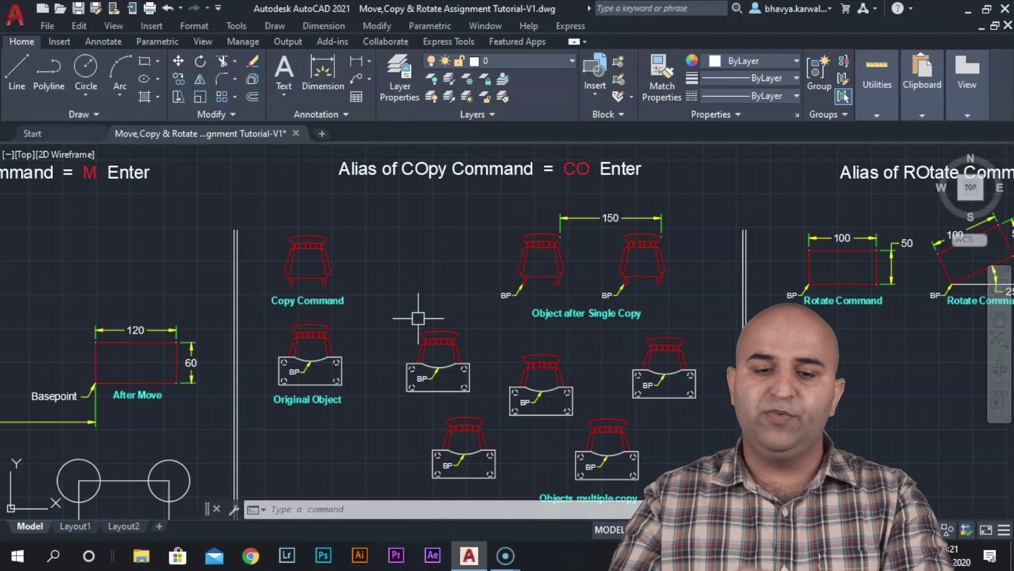
middle_drag(479, 297, 479, 135)
click(365, 175)
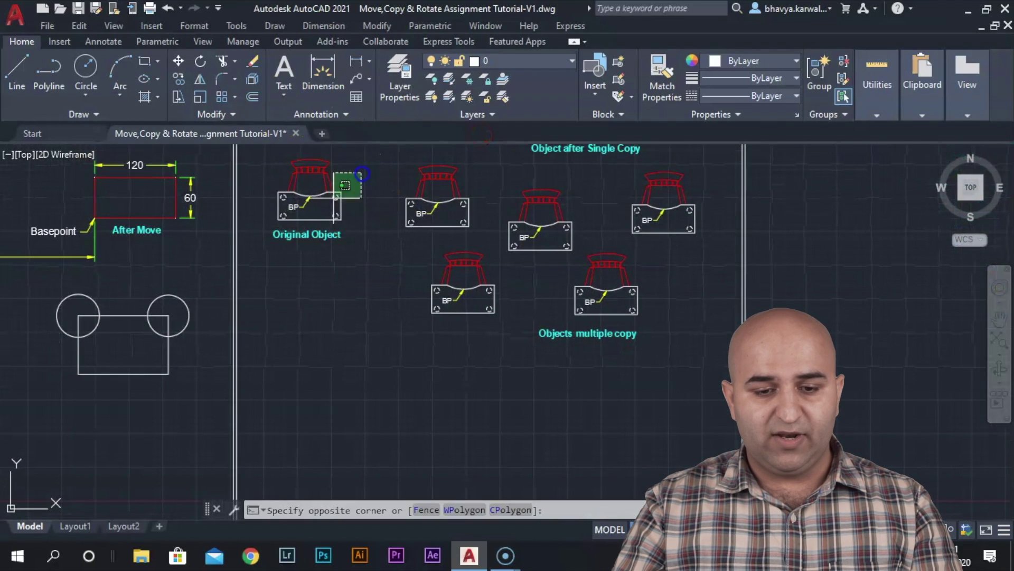
click(317, 208)
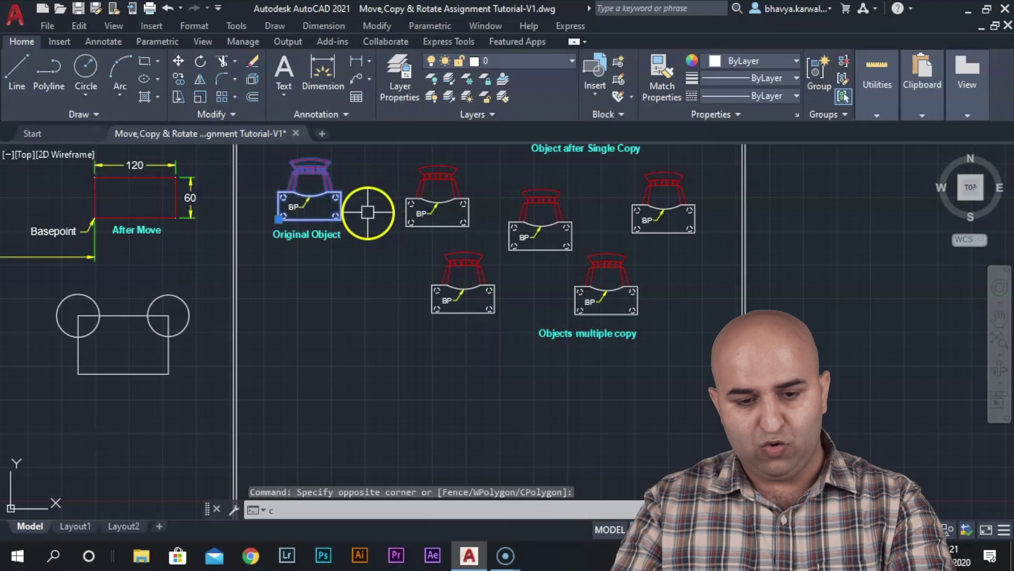
text(o)
key(Return)
click(329, 182)
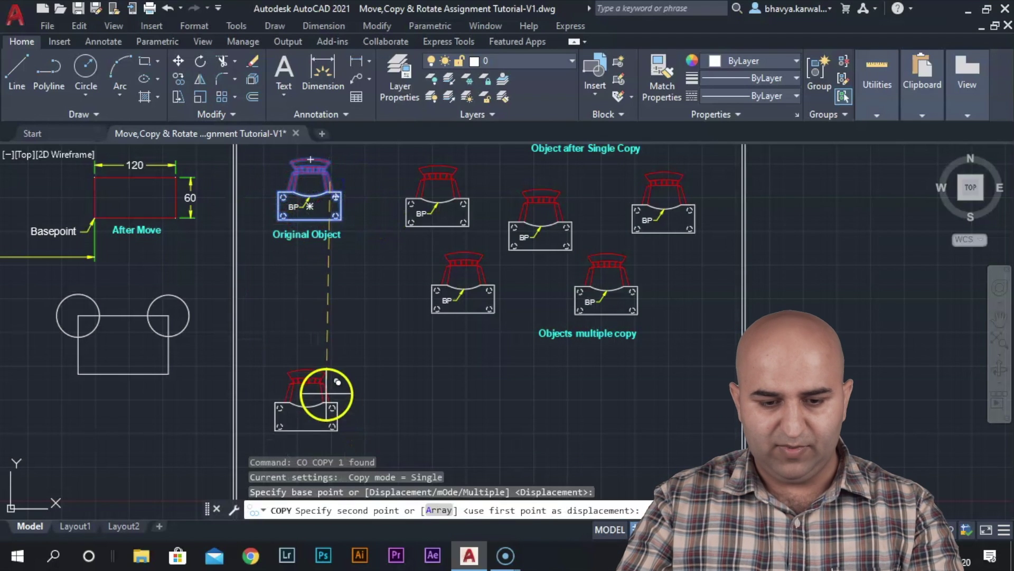
click(326, 394)
mouse_move(422, 362)
middle_down()
mouse_move(410, 290)
mouse_move(363, 303)
mouse_move(377, 342)
middle_up()
key(Escape)
click(366, 184)
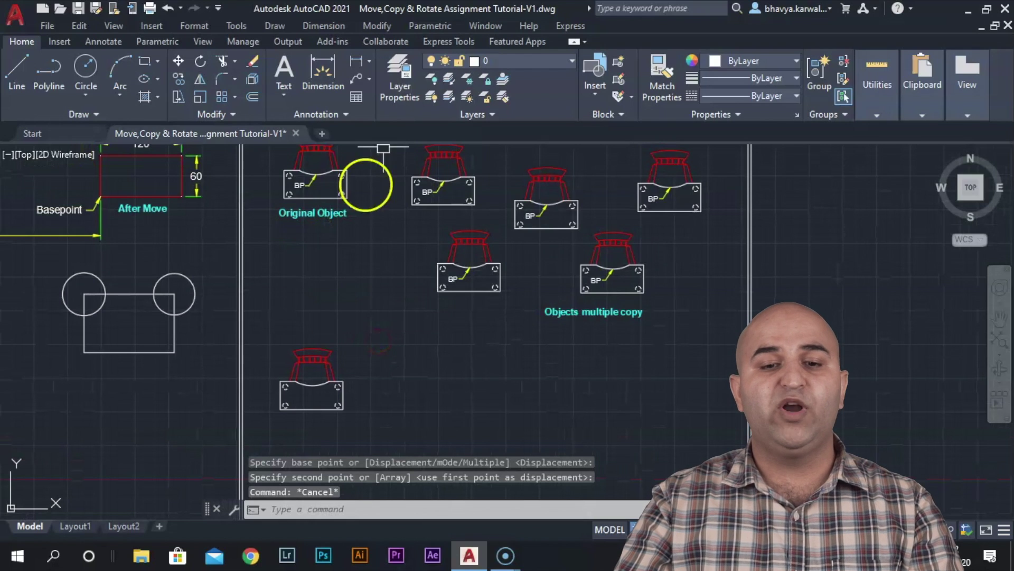
Copy the new desk and chair to the empty space on its right, using the desk's center as the base point.
click(375, 26)
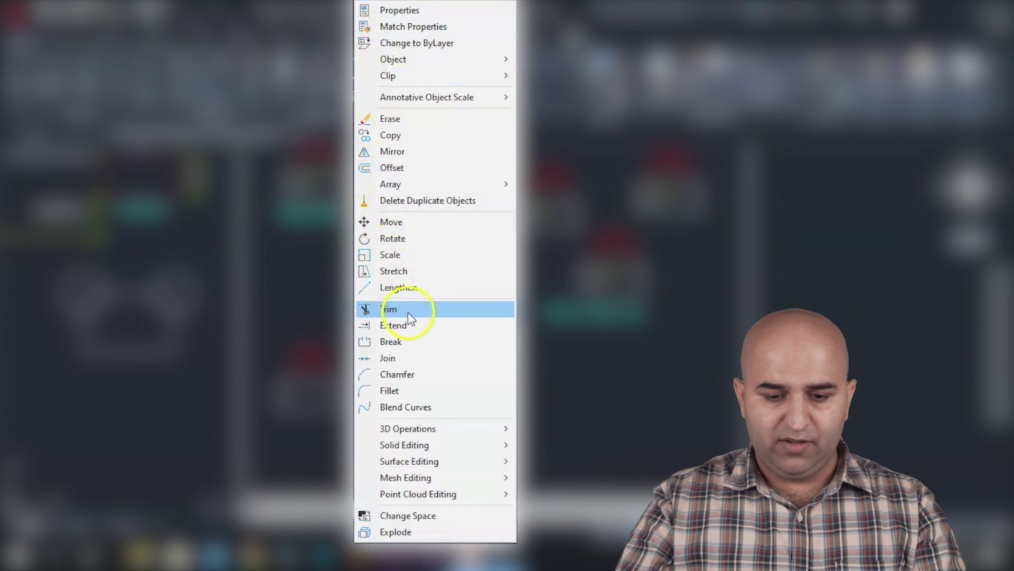
click(409, 134)
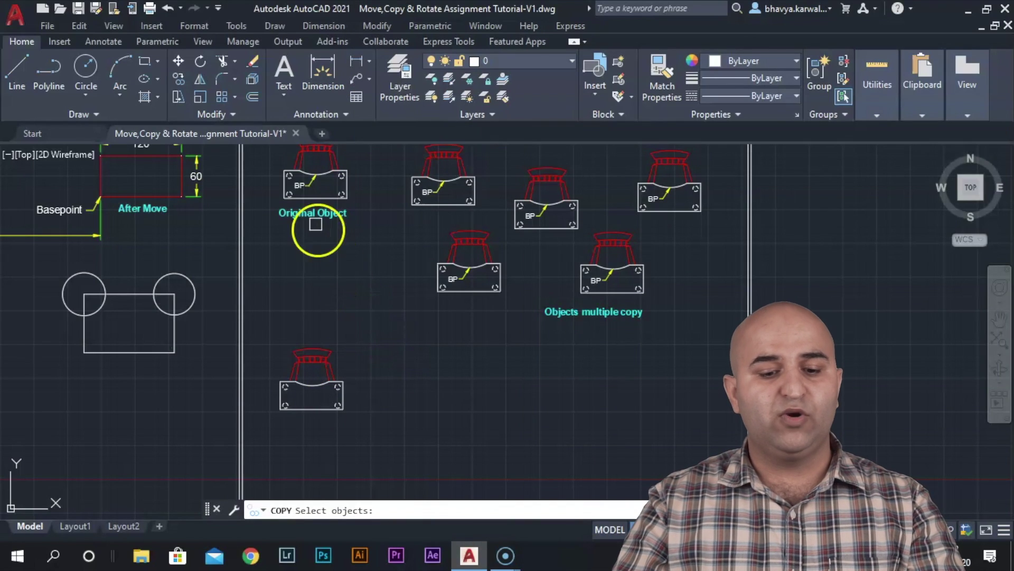
middle_drag(371, 371, 351, 350)
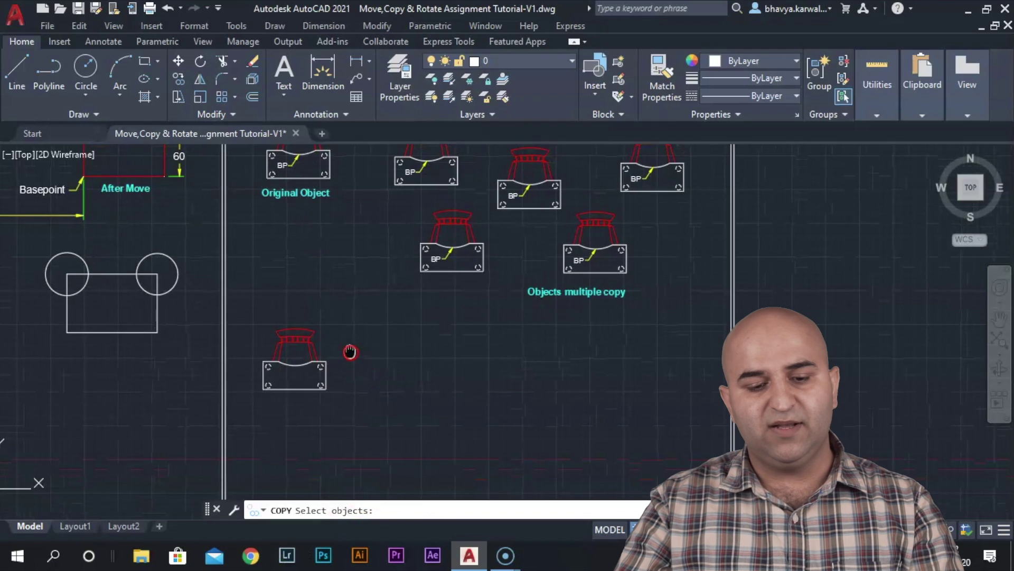
click(242, 304)
click(367, 435)
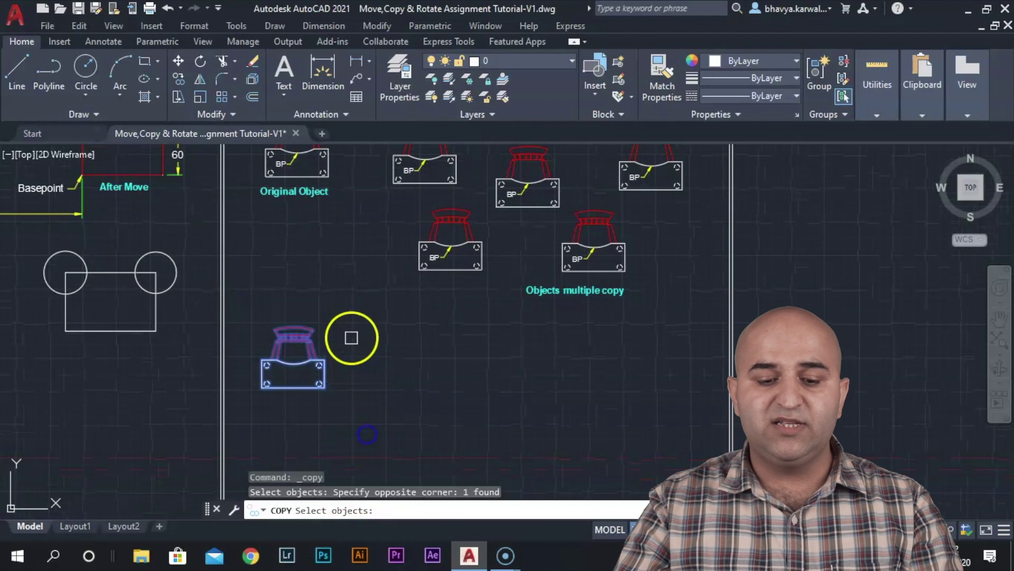
key(Return)
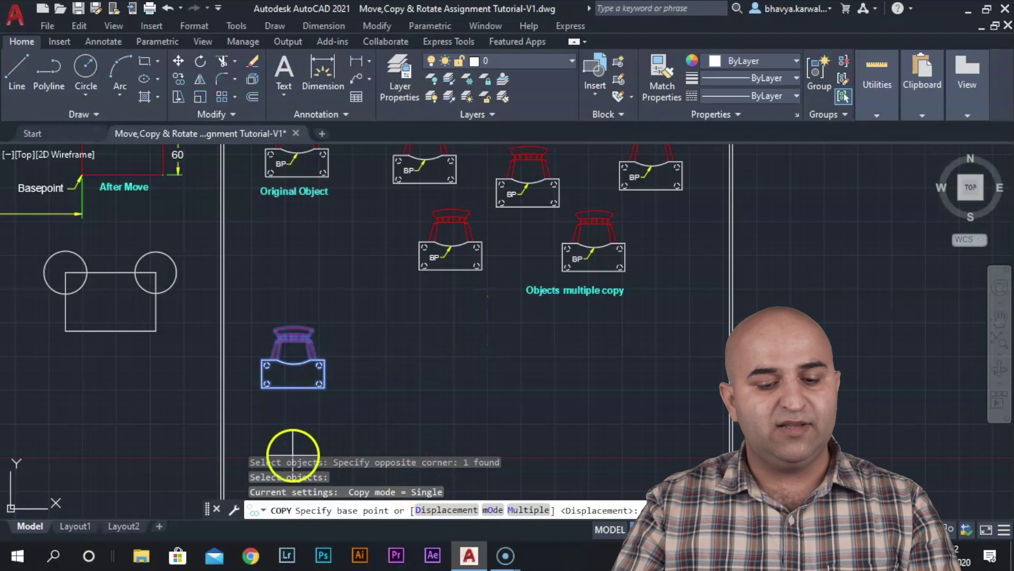
click(293, 374)
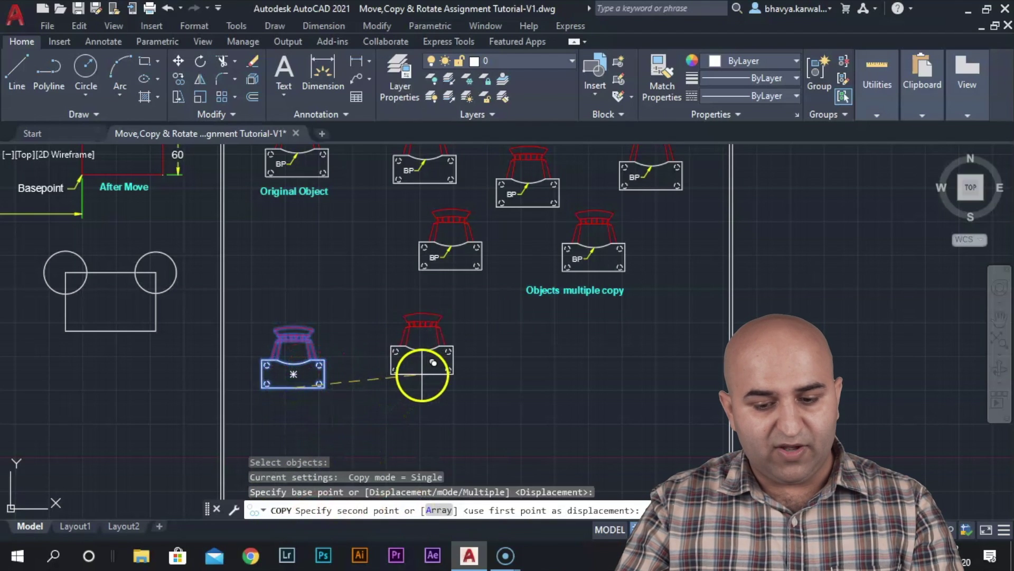
click(423, 375)
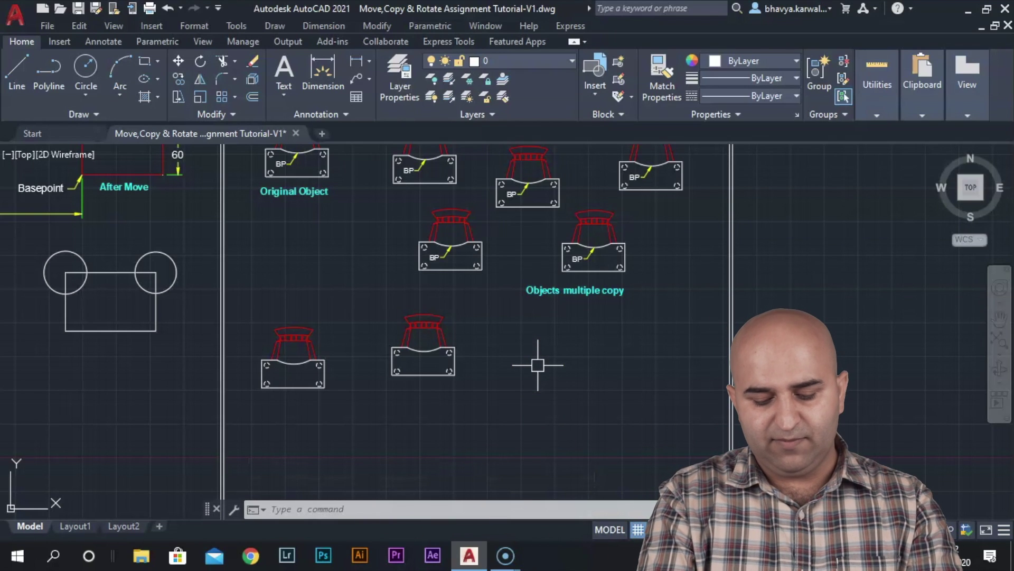
Copy the second unlabelled desk and chair horizontally to the right with Ortho on, using the desk's center as the base point.
text(co)
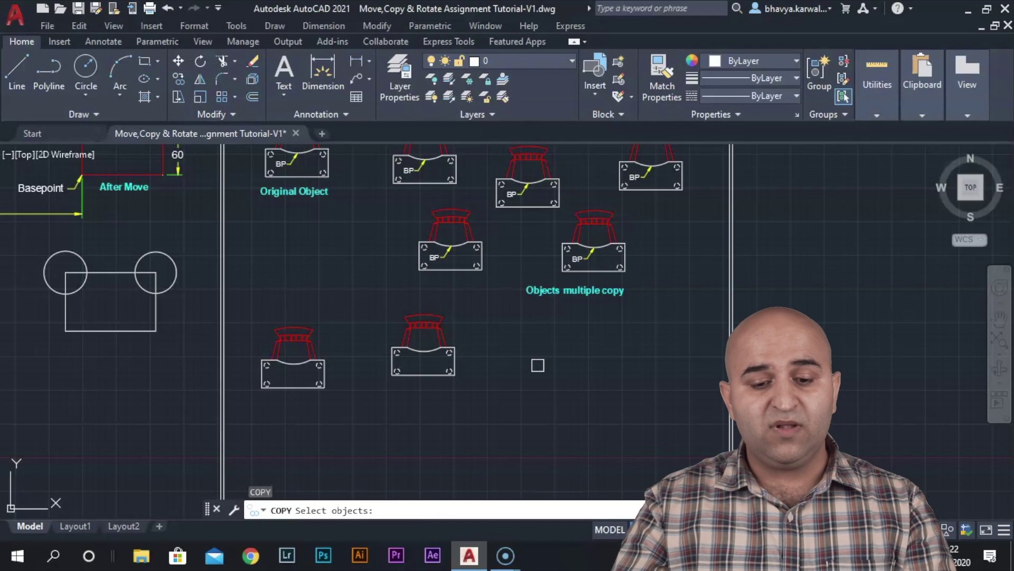
click(435, 326)
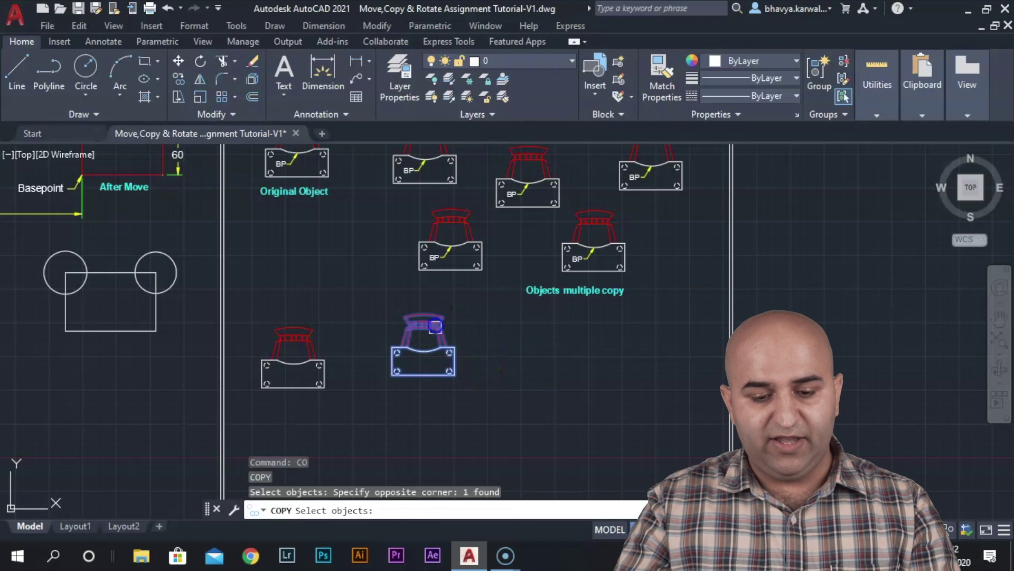
key(Return)
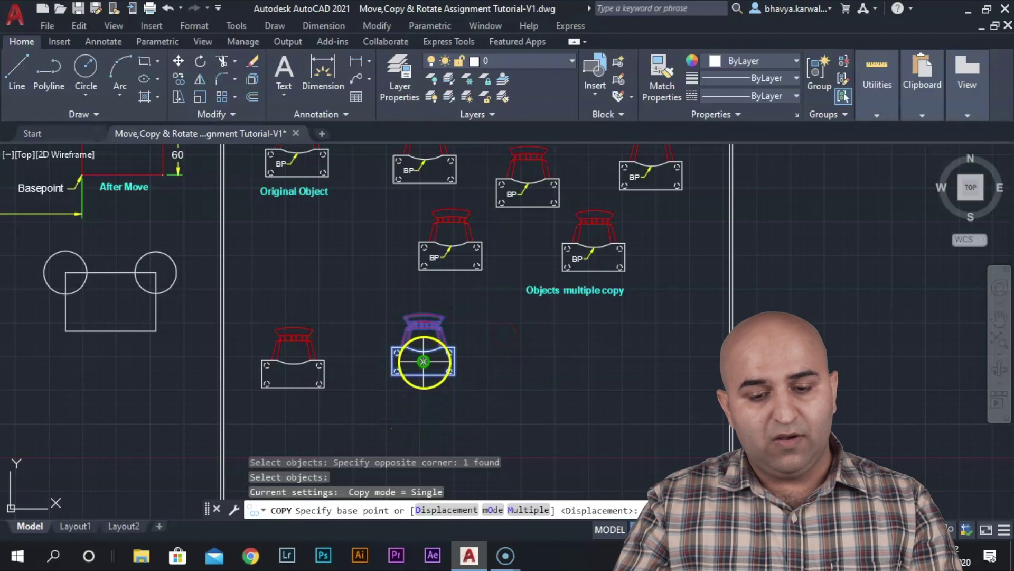
click(424, 360)
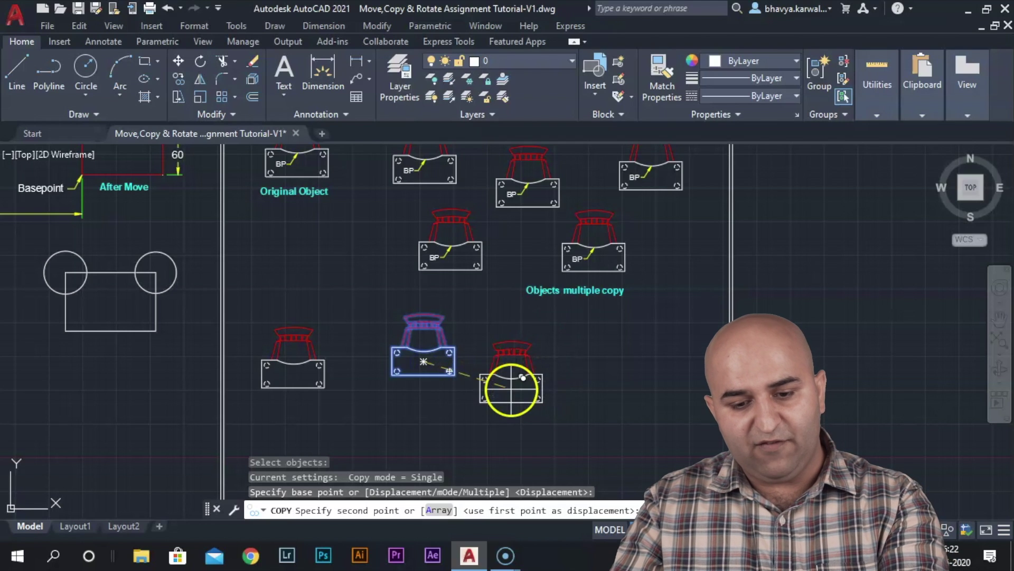
key(F8)
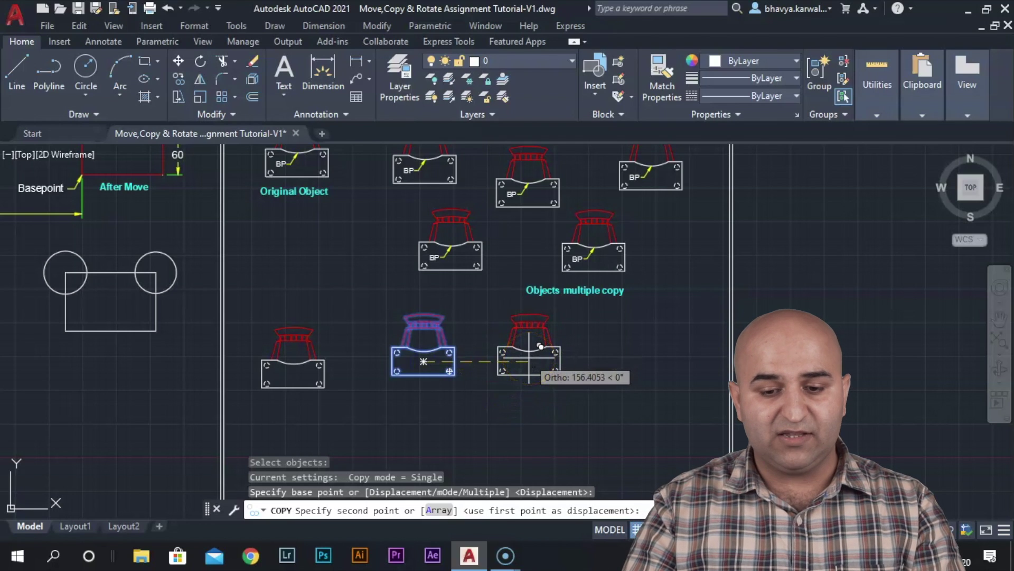
click(524, 361)
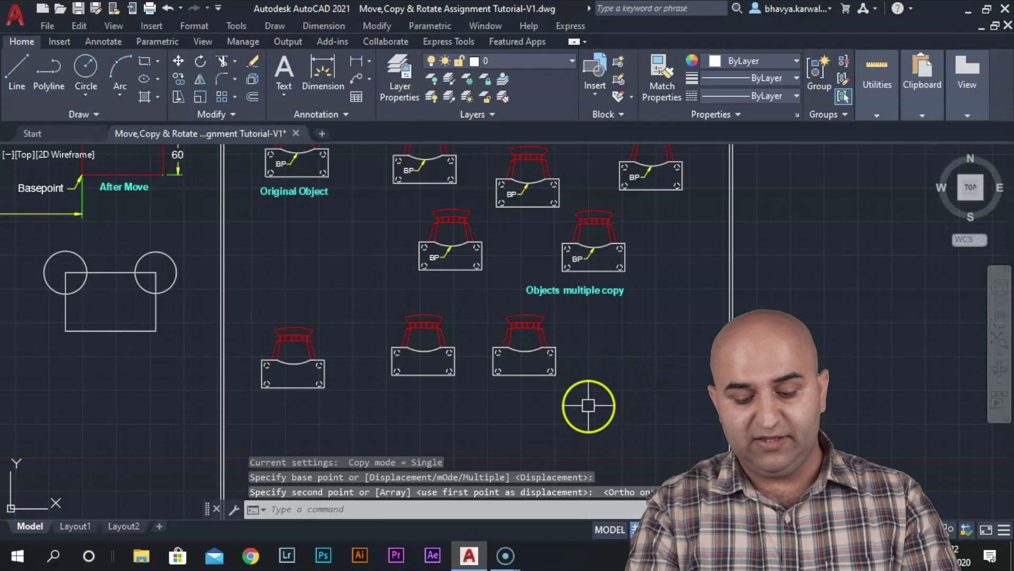
Copy the two horizontally aligned unlabelled desks together 150 units straight down, using a point between them as the base point.
key(Return)
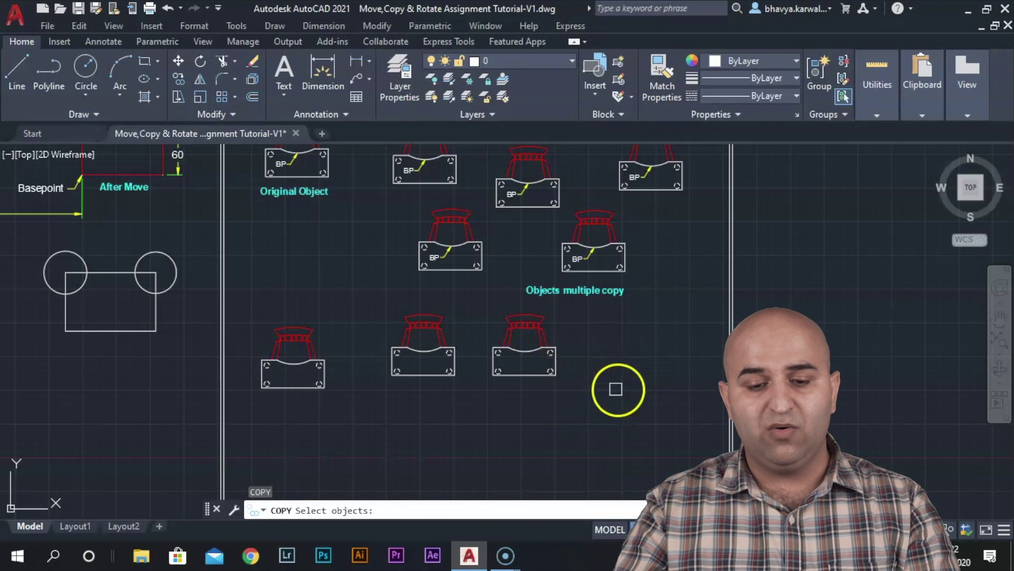
click(616, 389)
click(345, 300)
right_click(458, 324)
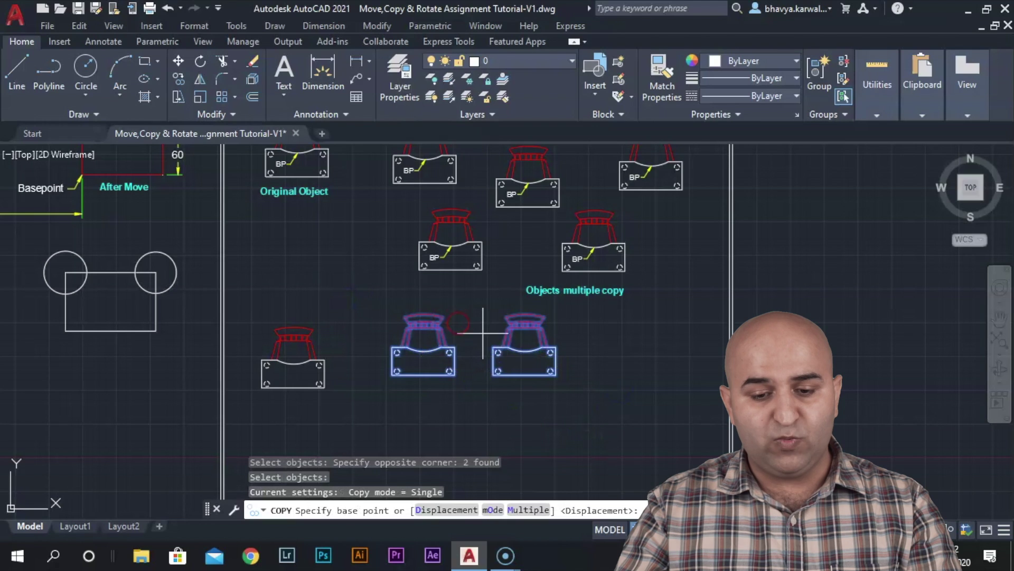
click(473, 334)
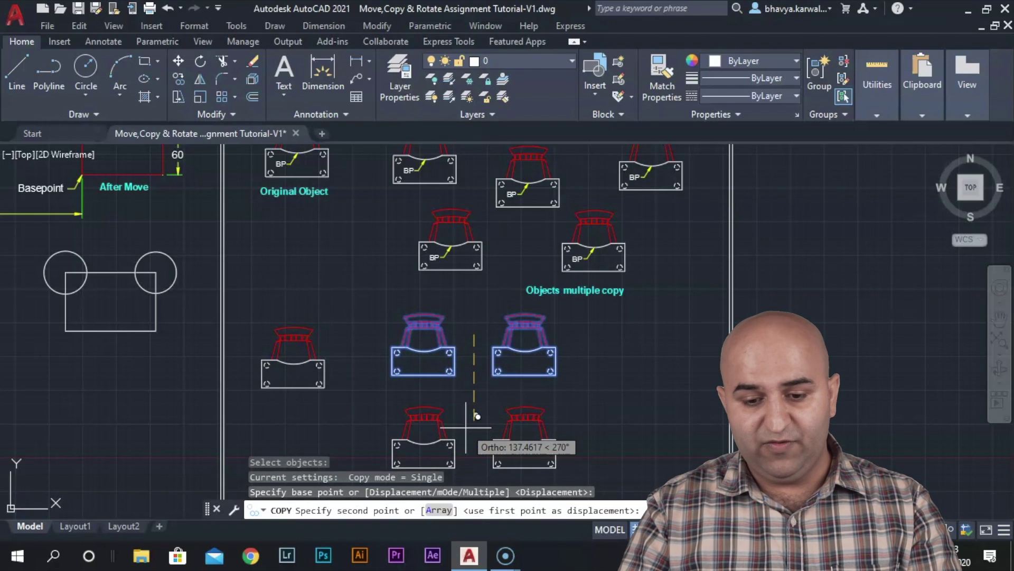
text(150)
key(Return)
Start copying the lower desk and chair of the right-hand column with the Multiple option, using the desk's center as the base point.
scroll(463, 384, down, 3)
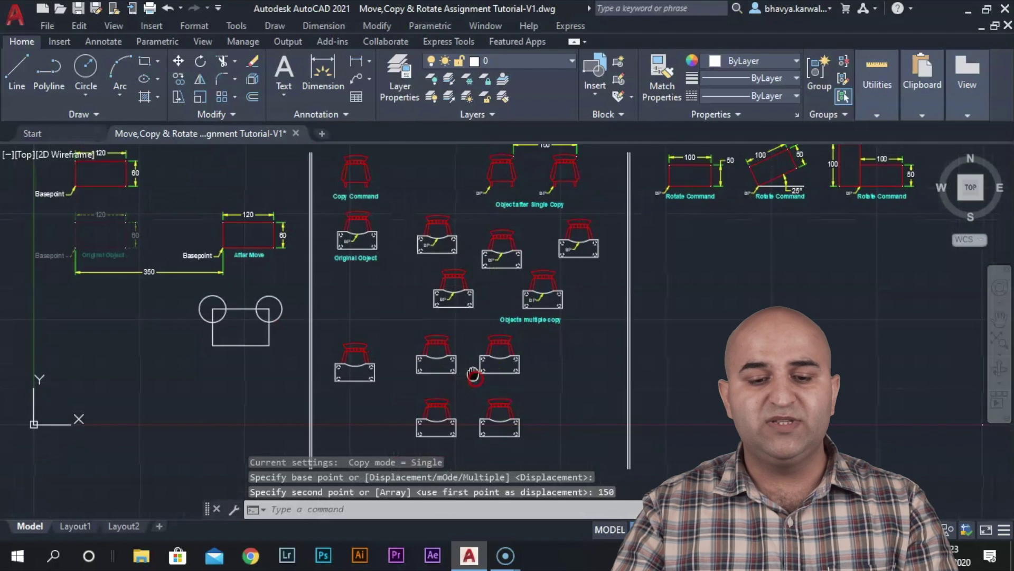
middle_drag(474, 317, 294, 316)
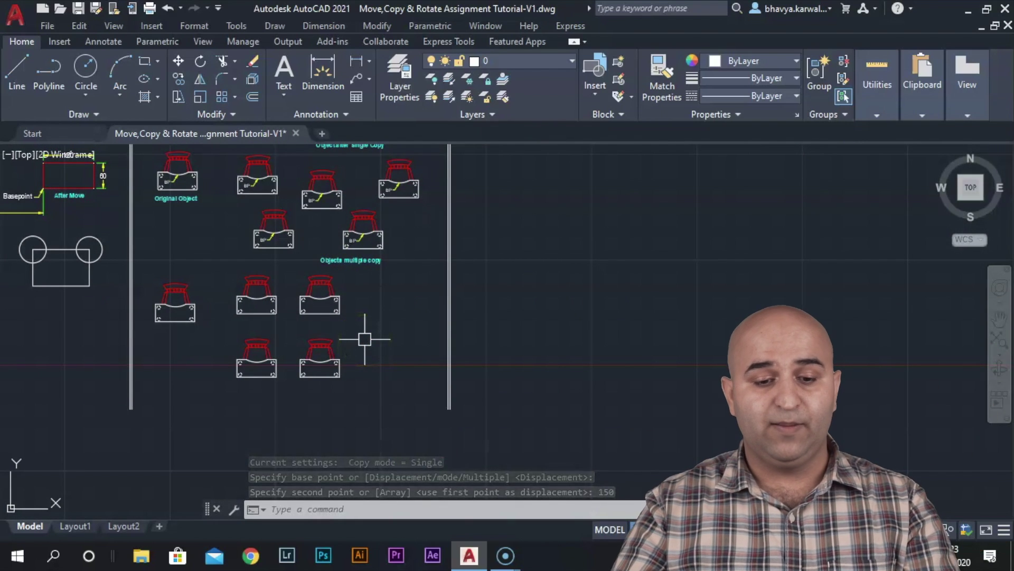
scroll(299, 306, up, 2)
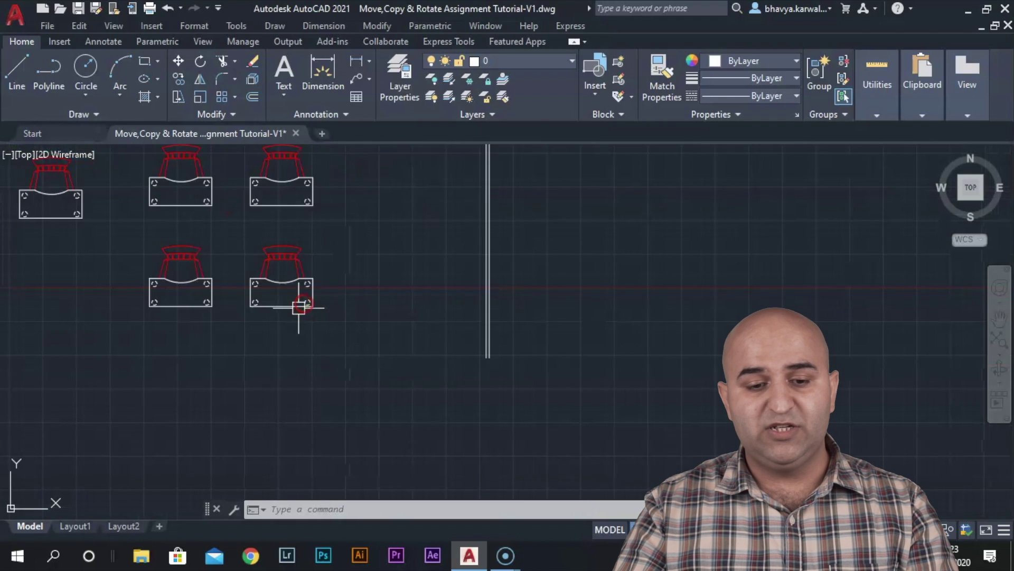
scroll(299, 306, up, 2)
middle_drag(358, 244, 290, 310)
text(co)
key(Return)
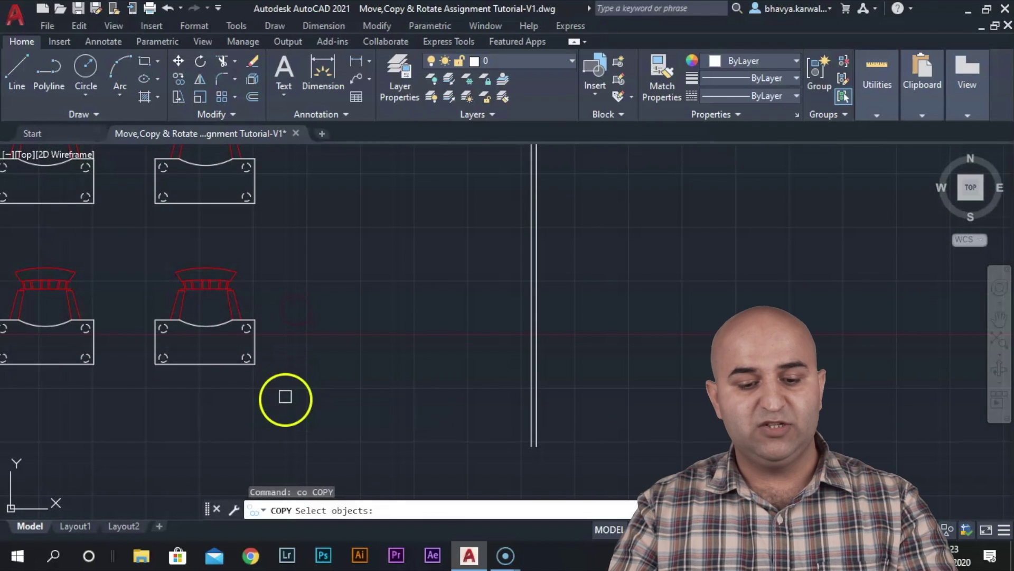
click(338, 401)
click(201, 277)
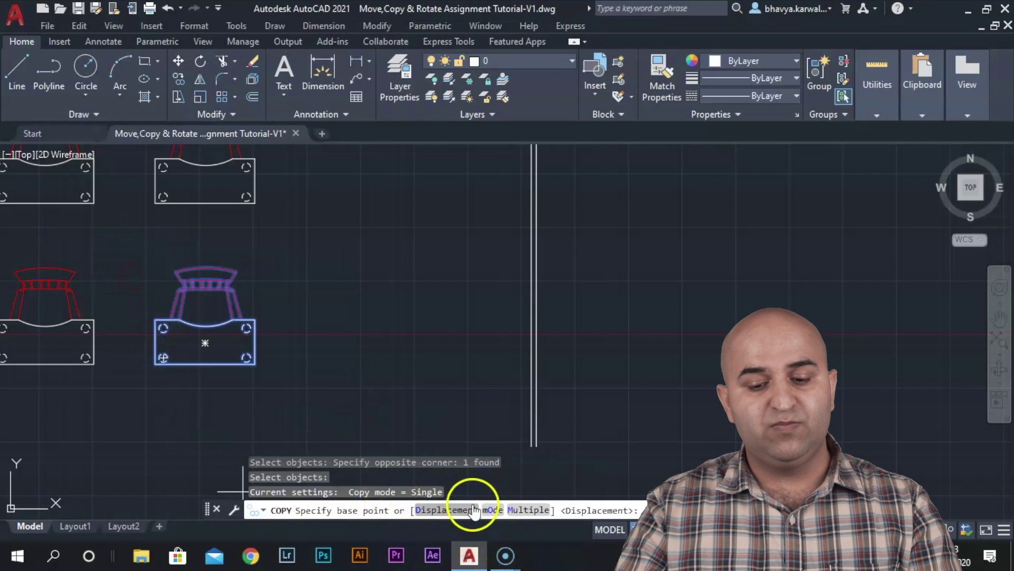
click(527, 510)
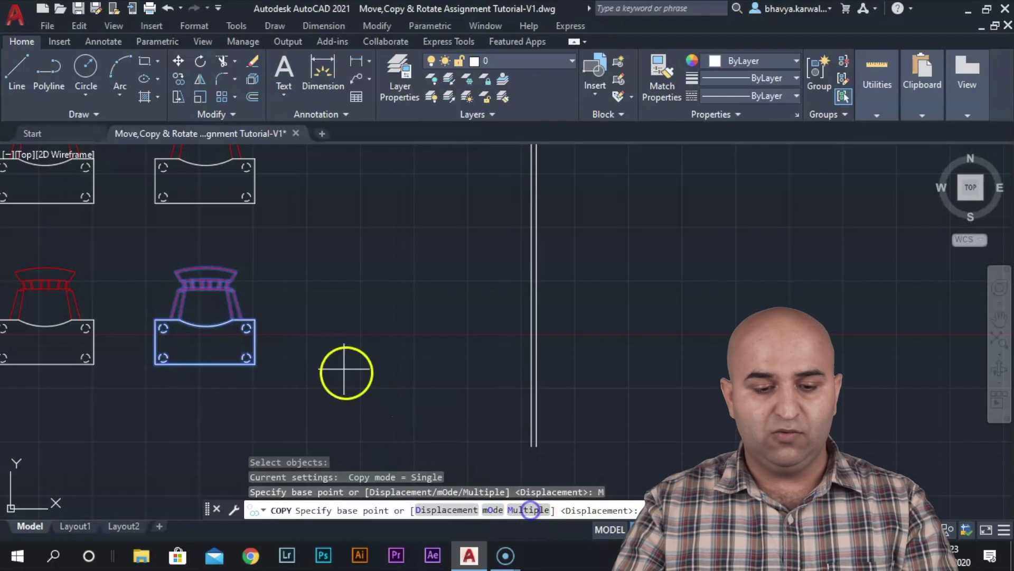
click(205, 342)
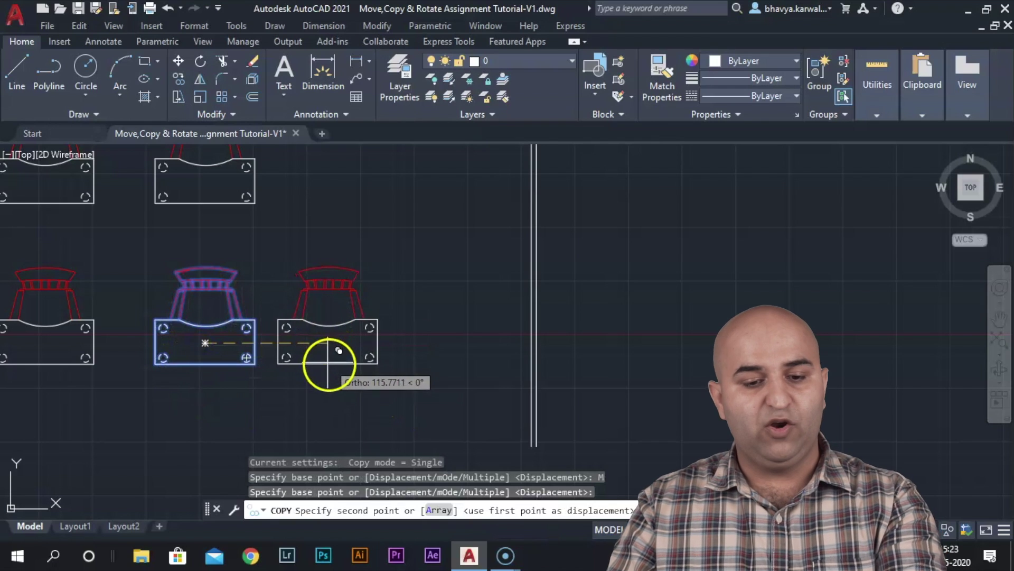
With Ortho off, place six copies of the desk and chair in three rows of two beside and below it, and end the command.
click(324, 296)
click(468, 275)
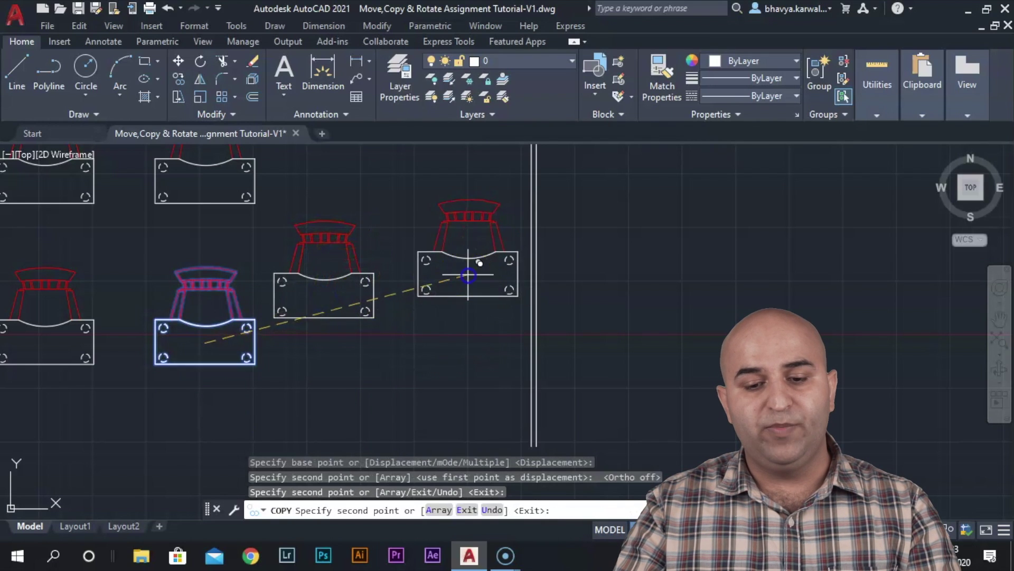
click(470, 397)
click(325, 408)
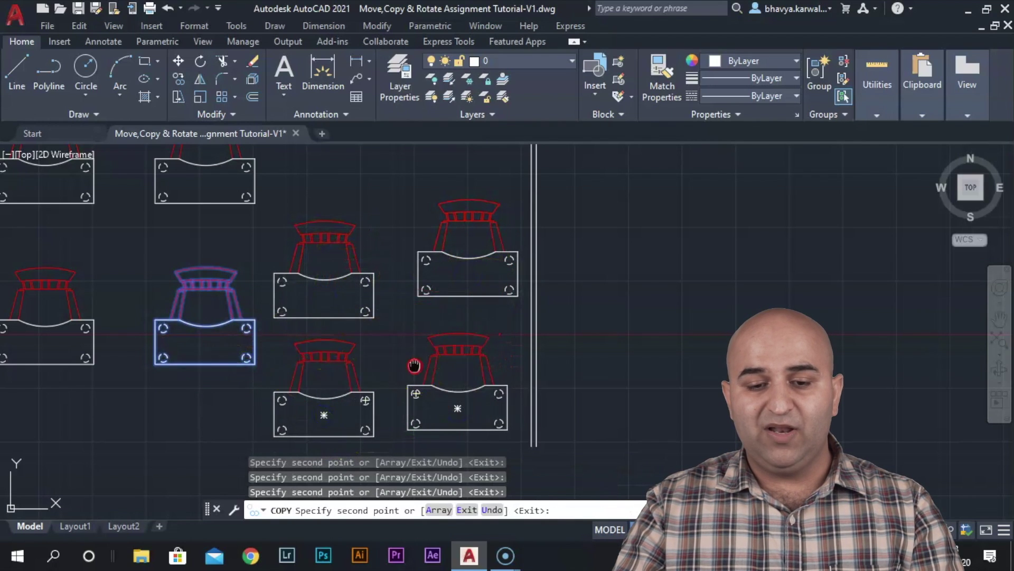
middle_drag(414, 362, 465, 185)
click(513, 358)
click(364, 359)
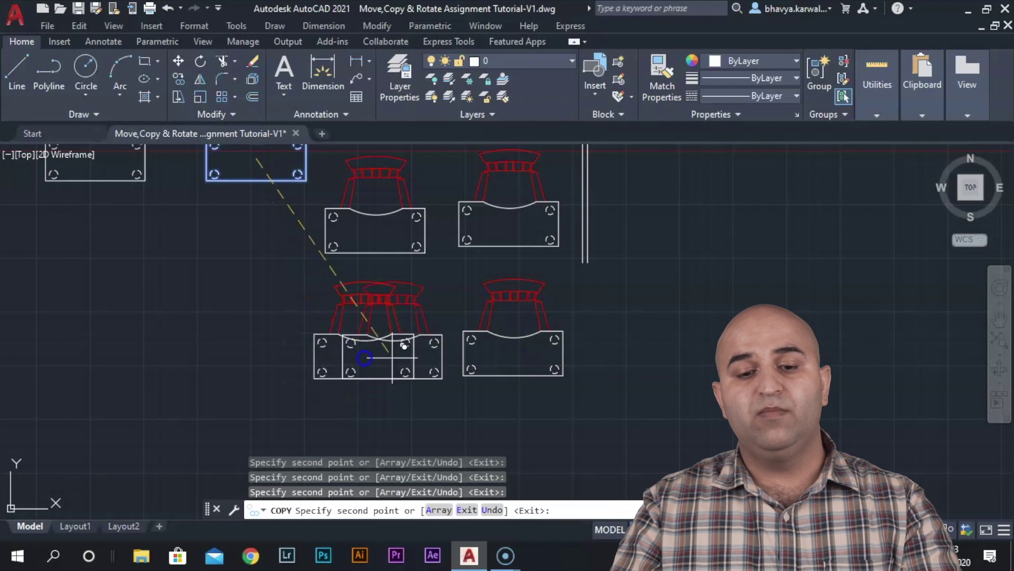
key(Escape)
Copy the same source desk and chair once in Single mode to the empty space just below it.
middle_drag(400, 273, 341, 379)
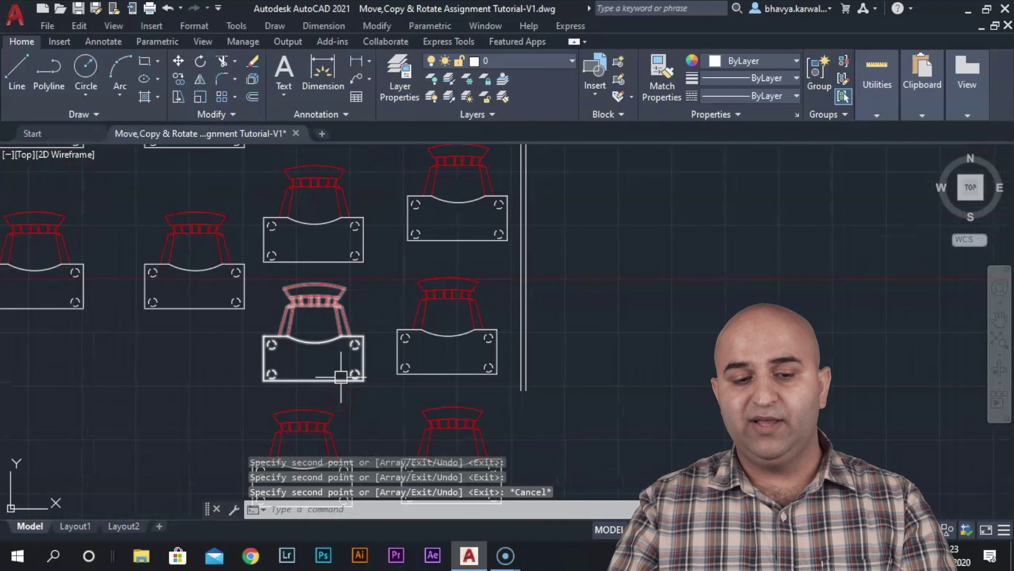
text(c)
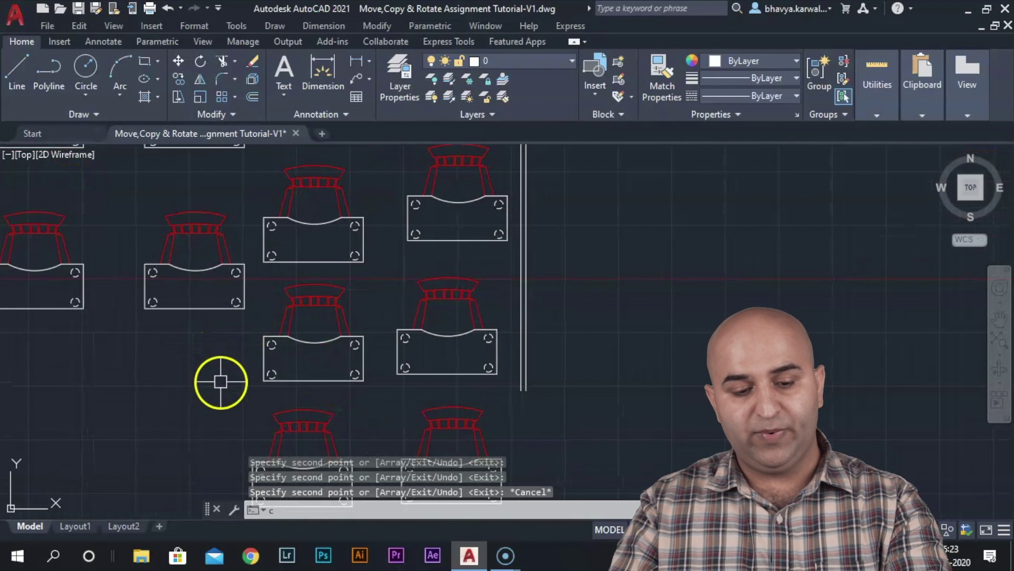
text(o)
key(Return)
click(215, 324)
click(196, 296)
key(Return)
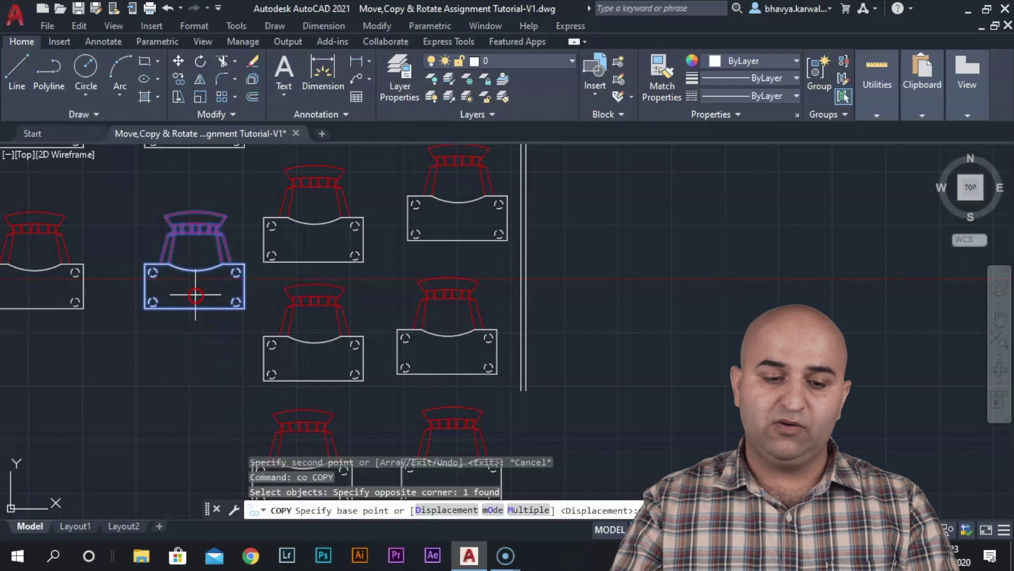
click(196, 272)
click(158, 400)
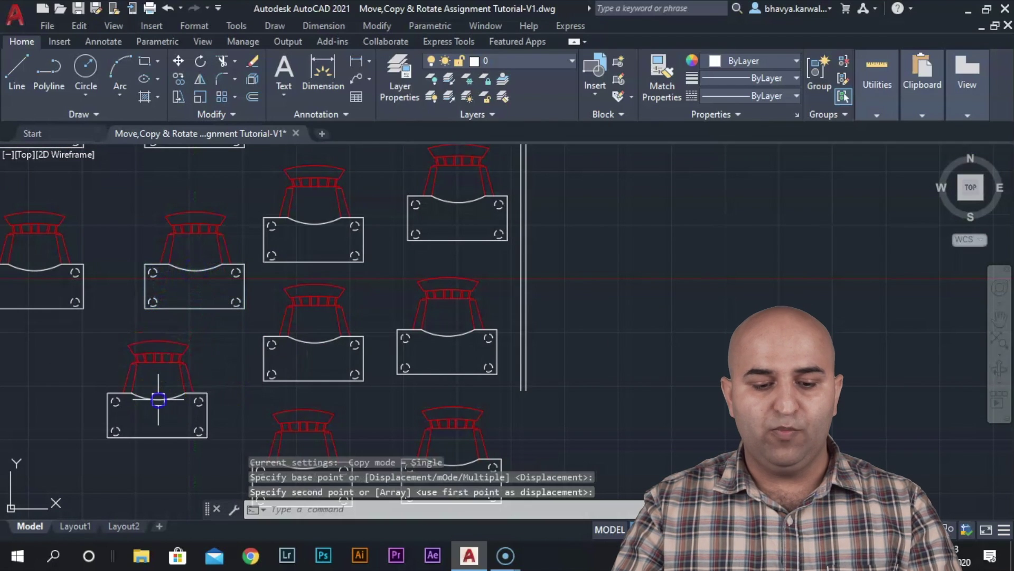
Start copying the lower desk and chair of the left-hand column and change the copy mode setting to Multiple.
middle_drag(313, 314, 330, 346)
mouse_move(305, 315)
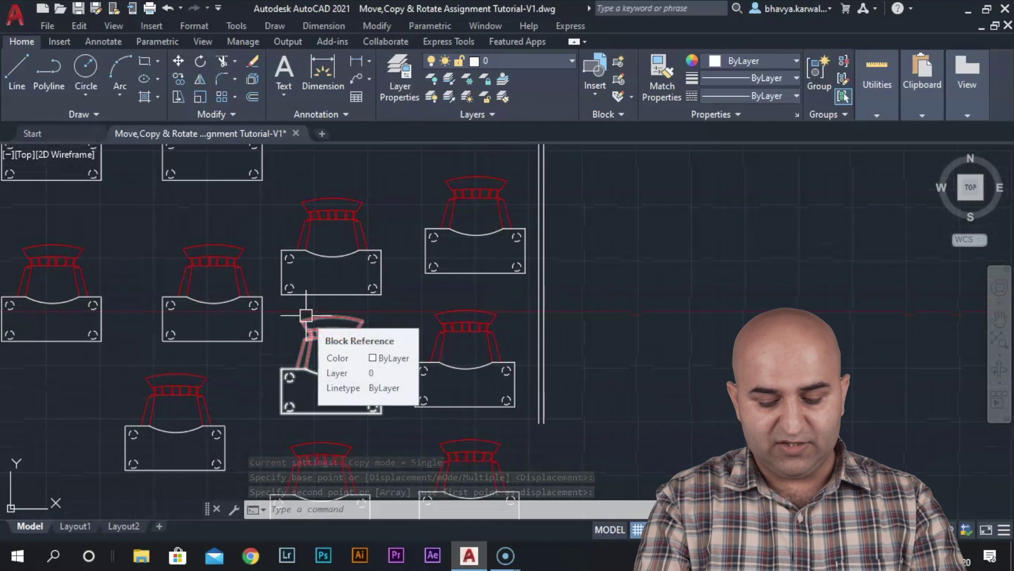
key(Return)
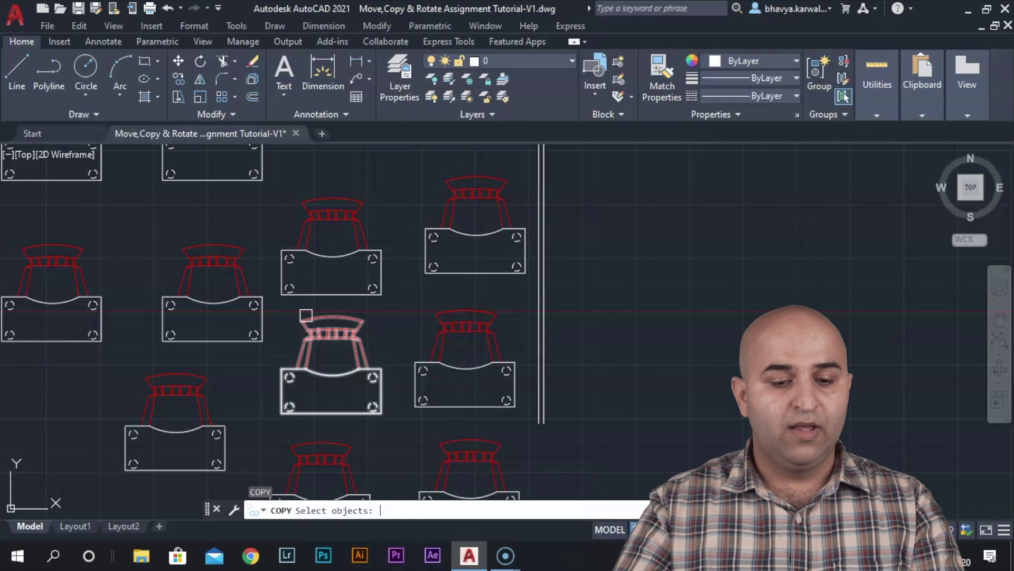
mouse_move(204, 351)
middle_down()
mouse_move(544, 431)
mouse_move(537, 194)
middle_up()
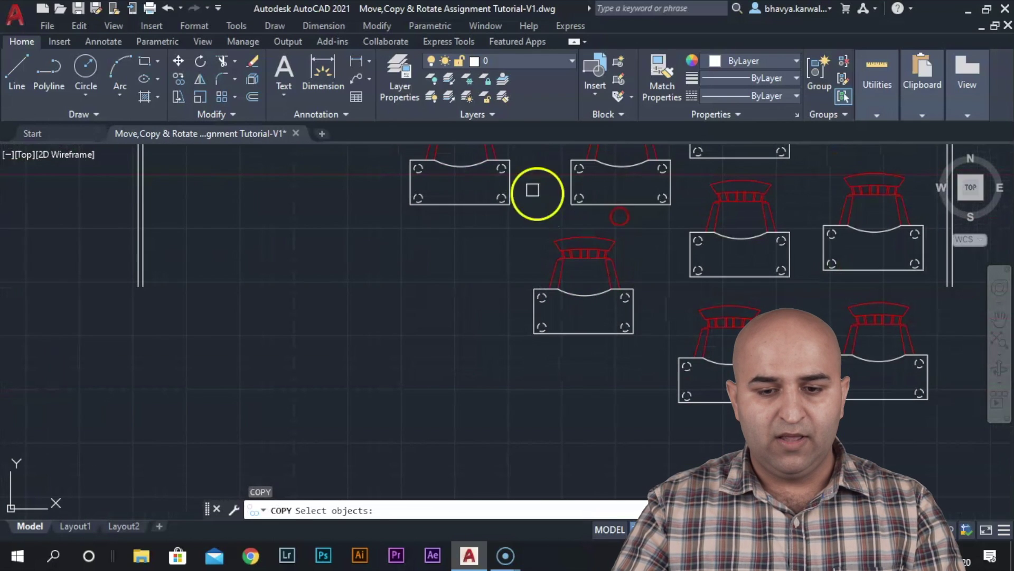
click(424, 209)
key(Return)
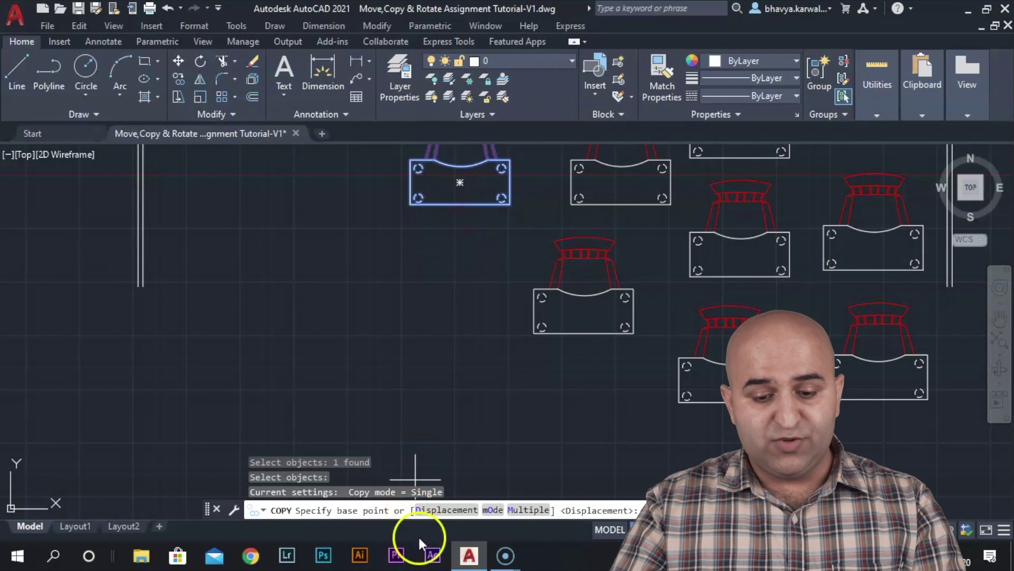
click(493, 510)
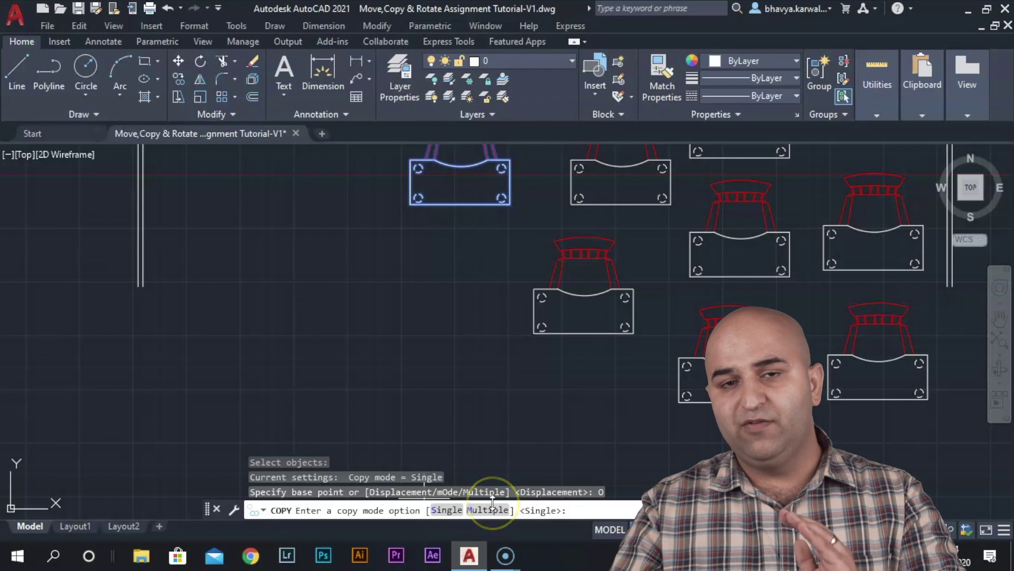
click(453, 514)
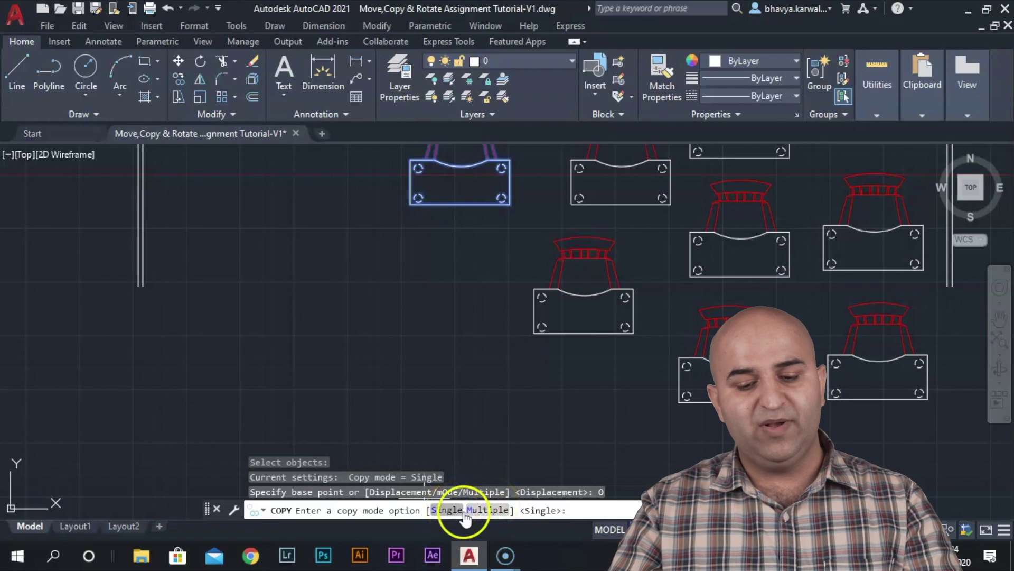
click(486, 511)
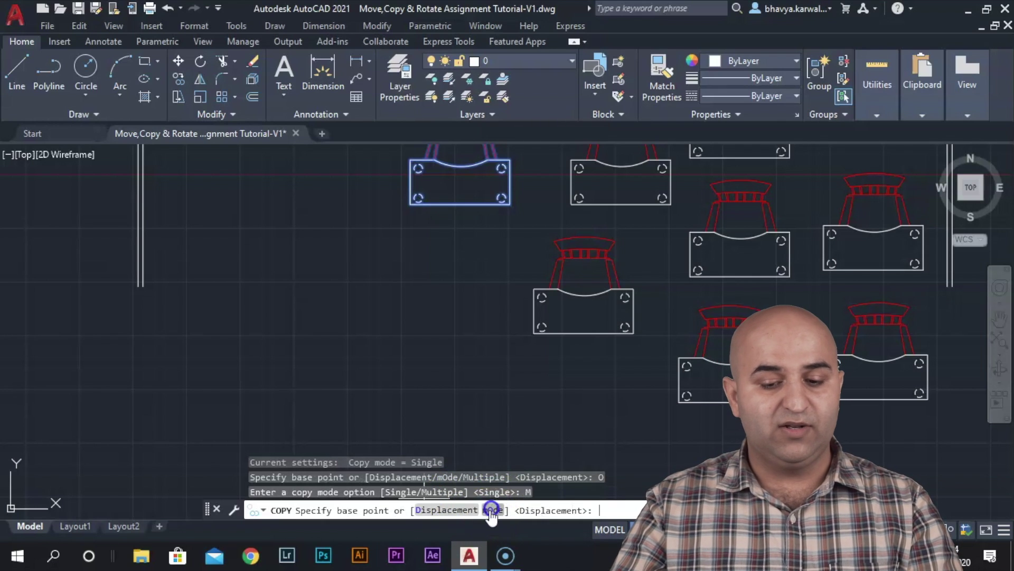
Place four copies of the selected desk and chair in the space below and beside it, using the desk's center as the base point.
click(460, 183)
click(458, 309)
click(345, 243)
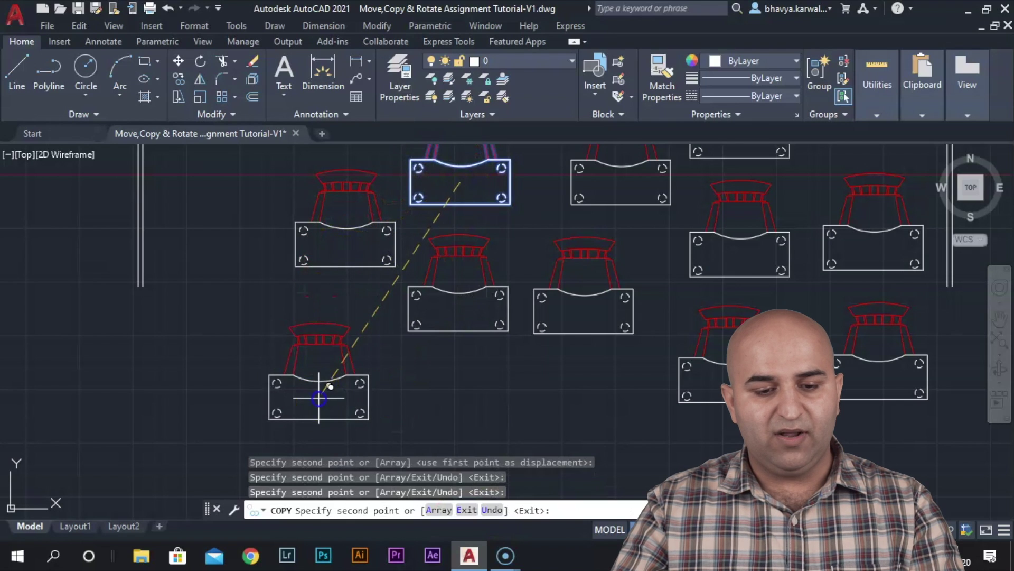
click(209, 327)
click(318, 397)
key(Escape)
click(515, 319)
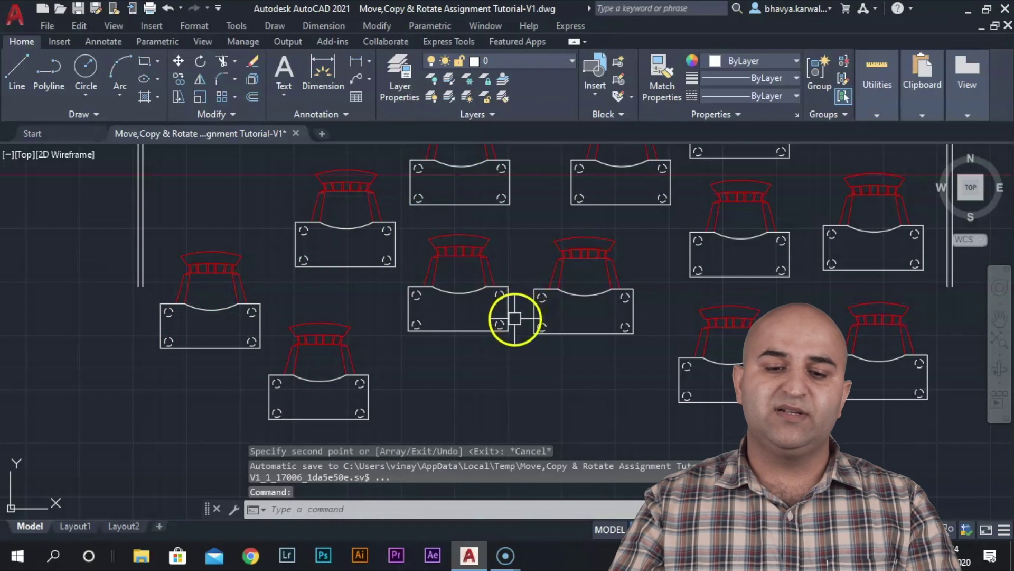
Delete all the unlabelled practice desks and chairs except the one directly below the Original Object.
scroll(515, 319, down, 5)
middle_drag(523, 328, 389, 355)
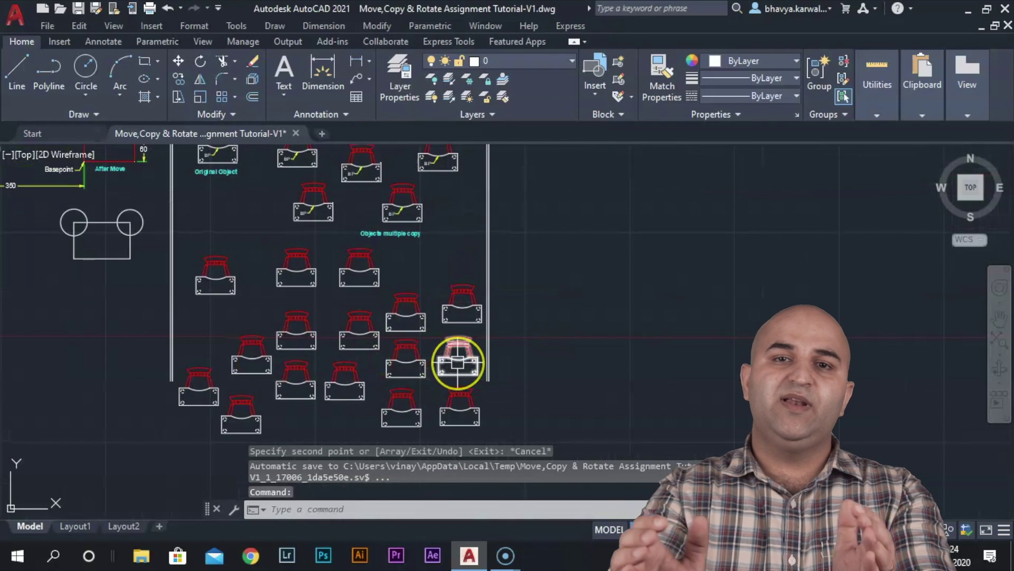
mouse_move(457, 363)
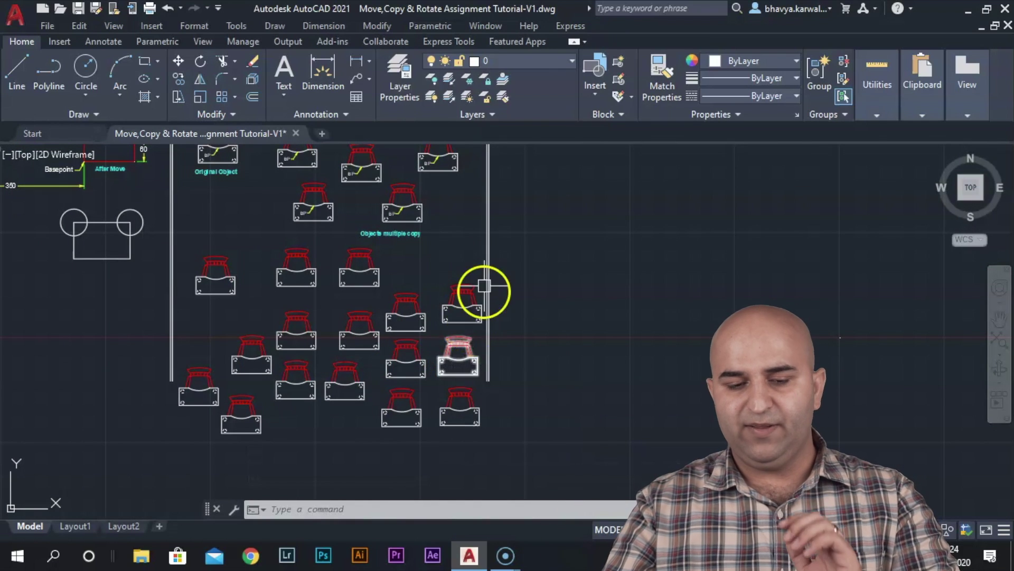
click(263, 240)
click(409, 316)
key(Delete)
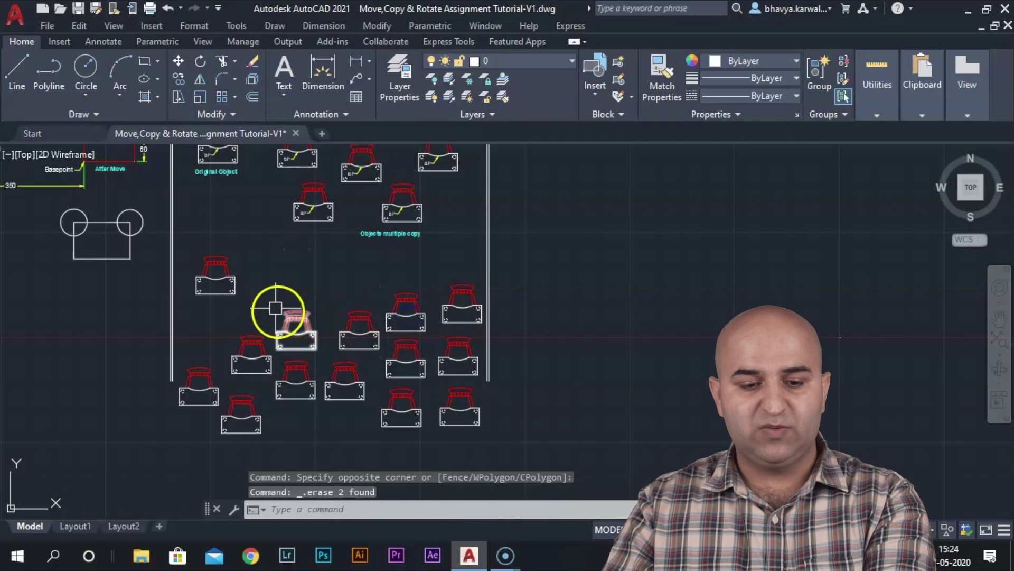
click(278, 274)
click(502, 439)
key(Delete)
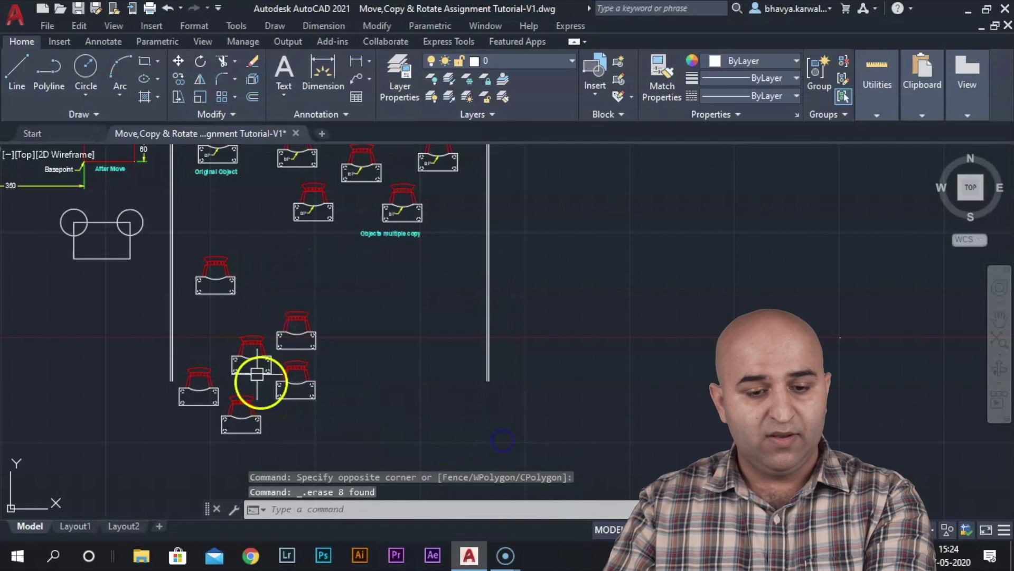
click(343, 297)
click(194, 448)
key(Delete)
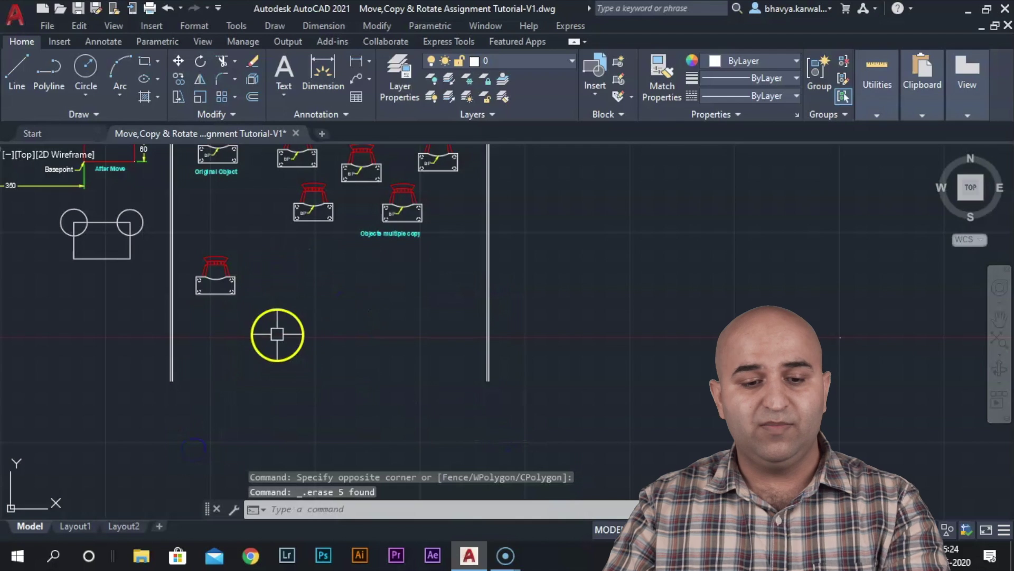
Draw a freehand rectangle just above and beside the drawing origin, below the Move example's original object.
mouse_move(270, 304)
middle_down()
mouse_move(357, 340)
mouse_move(415, 319)
mouse_move(458, 319)
mouse_move(463, 336)
middle_up()
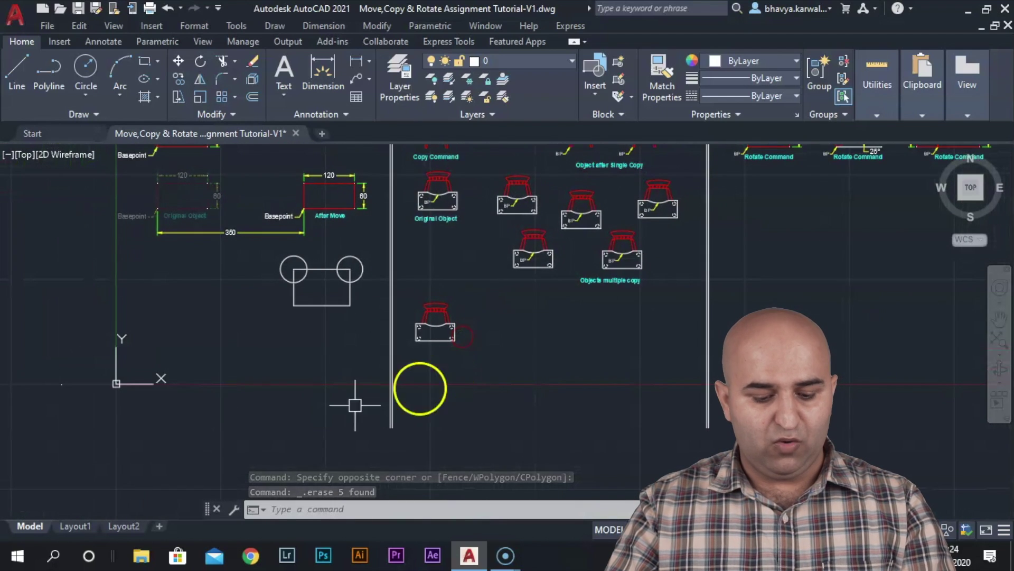
text(rec)
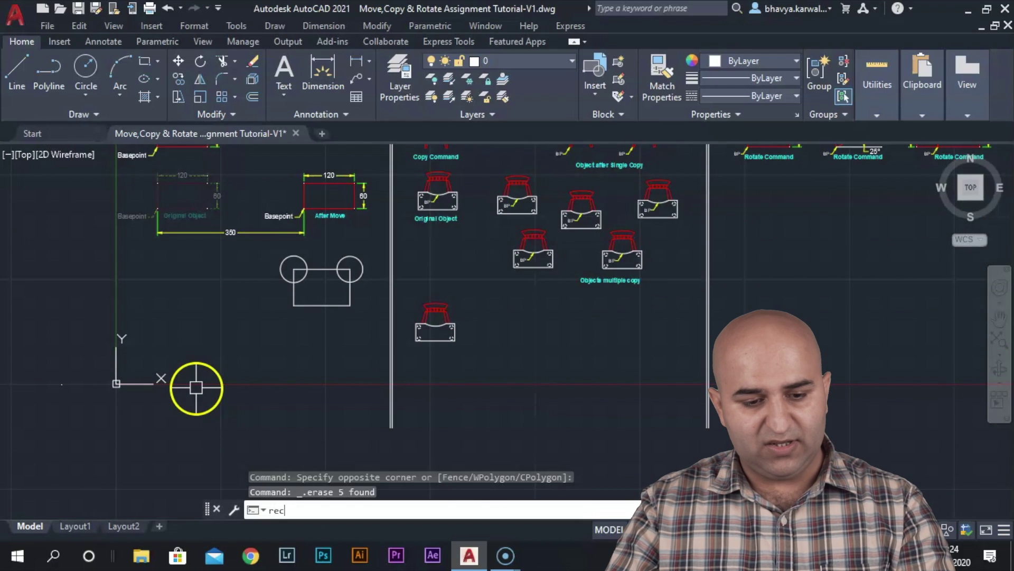
key(Return)
click(154, 345)
key(Escape)
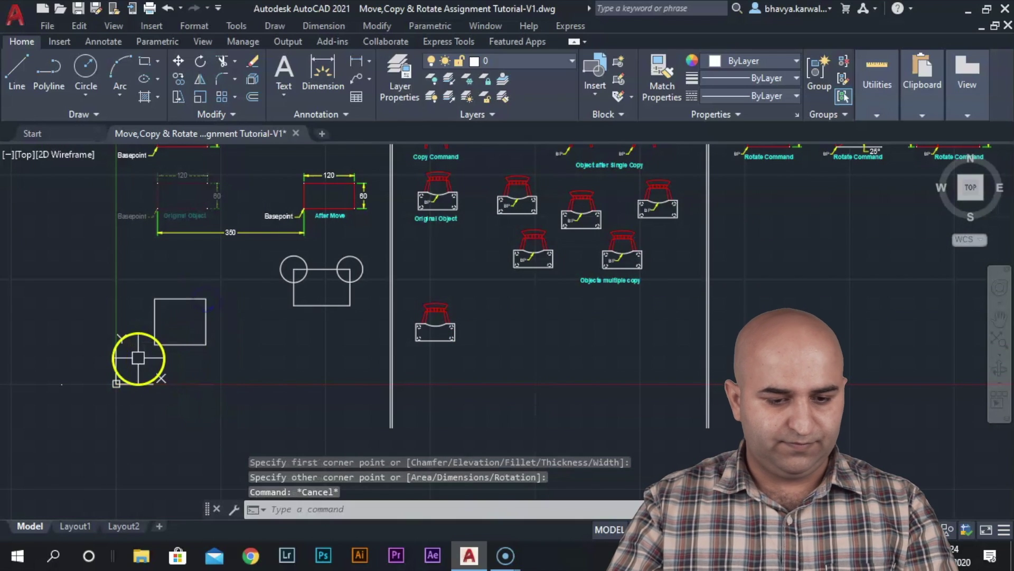
scroll(153, 363, up, 3)
middle_drag(154, 362, 196, 369)
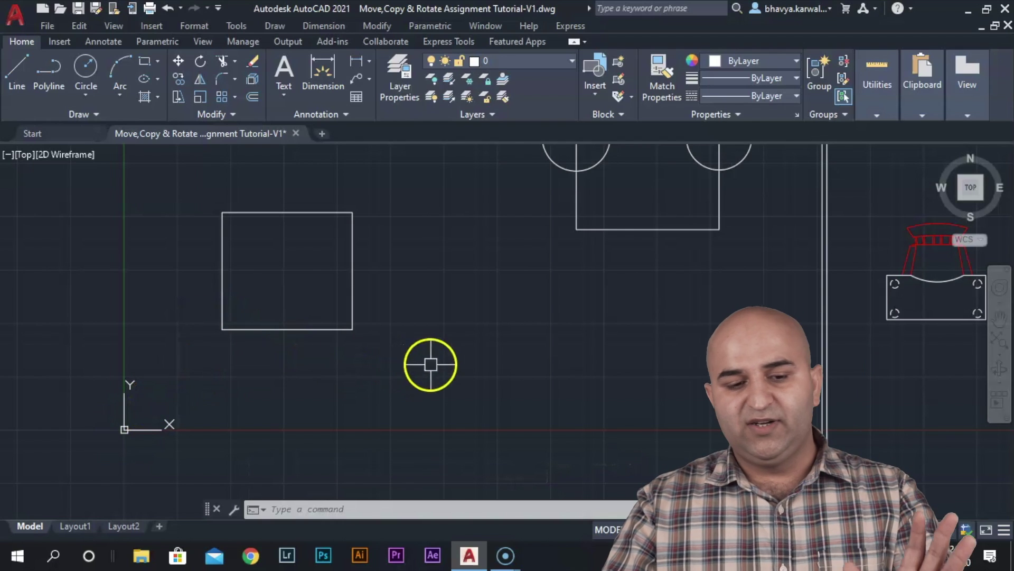
Copy the unlabelled desk and chair with the Displacement option, using the freehand rectangle's lower-left corner as the displacement point.
scroll(449, 365, down, 3)
middle_drag(512, 355, 382, 358)
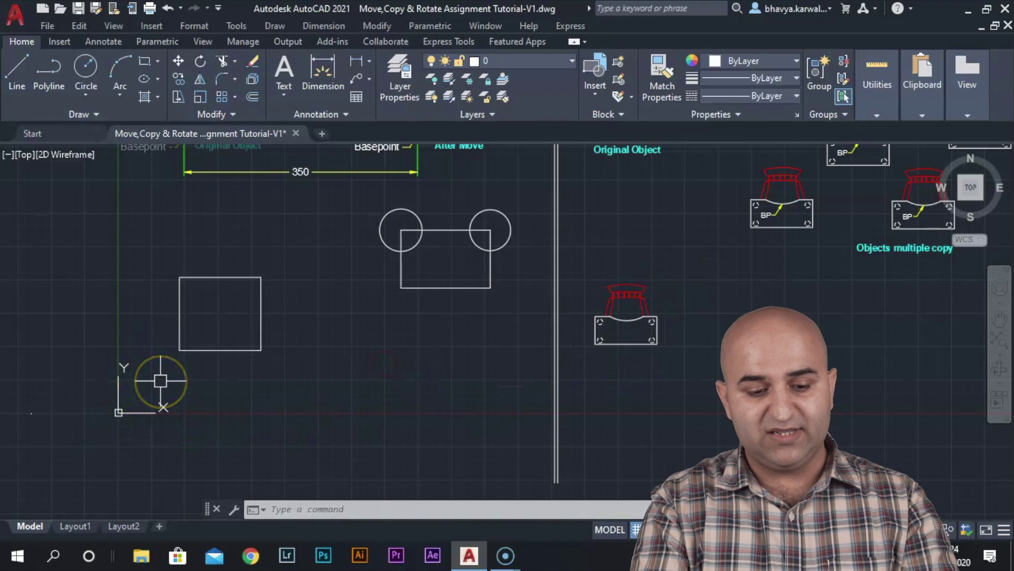
text(co)
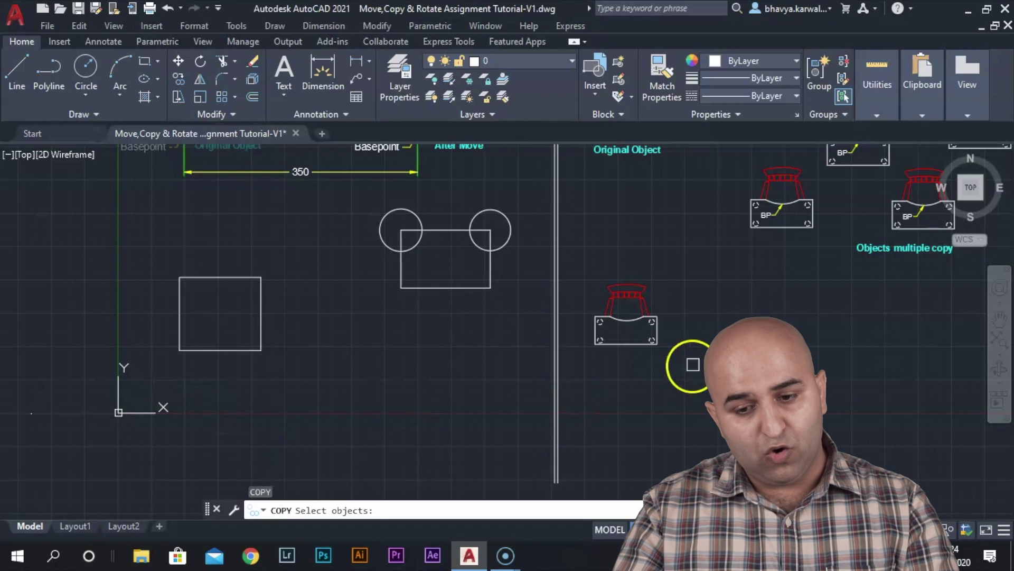
click(675, 327)
click(613, 296)
key(Return)
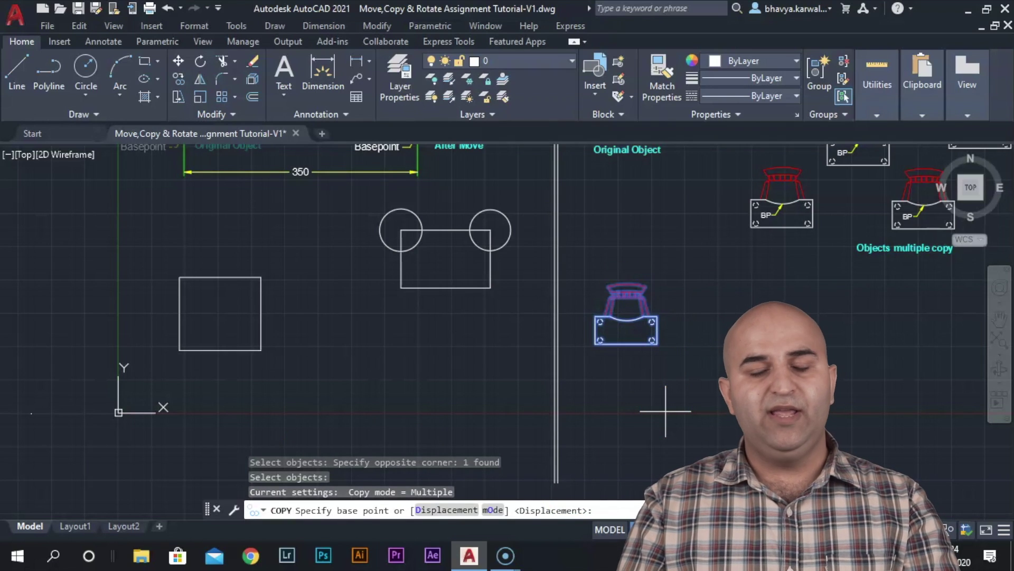
key(Return)
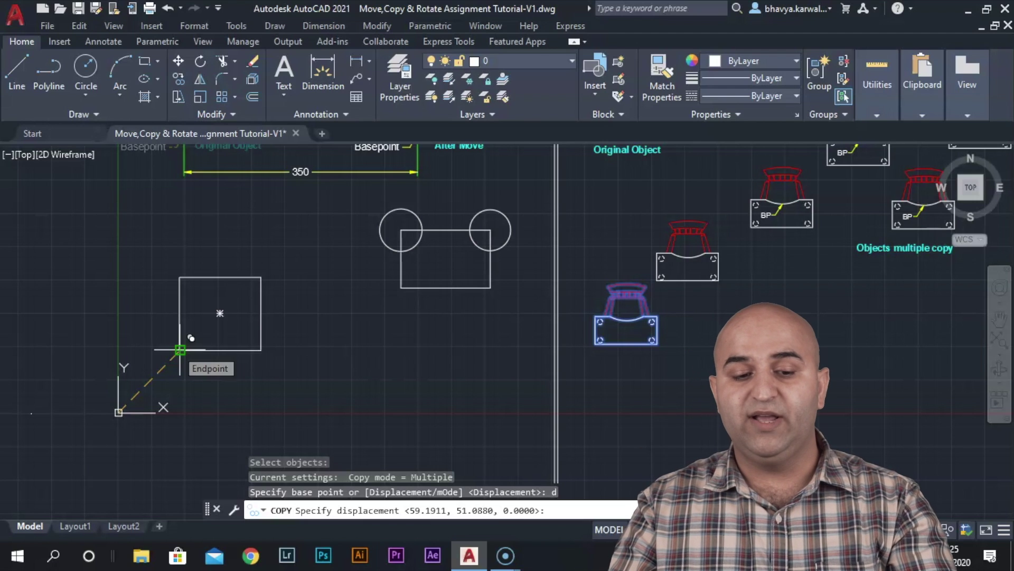
key(Escape)
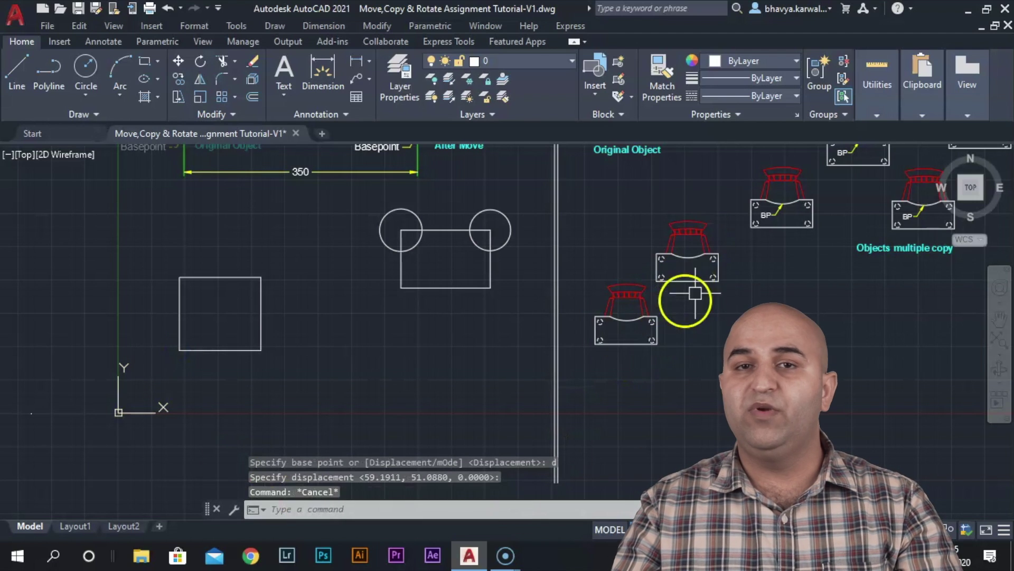
Examine the three Rotate Command examples, including their base points, rectangle dimensions and rotation angle.
scroll(658, 338, down, 4)
mouse_move(656, 339)
middle_down()
mouse_move(690, 323)
mouse_move(355, 381)
mouse_move(365, 386)
middle_up()
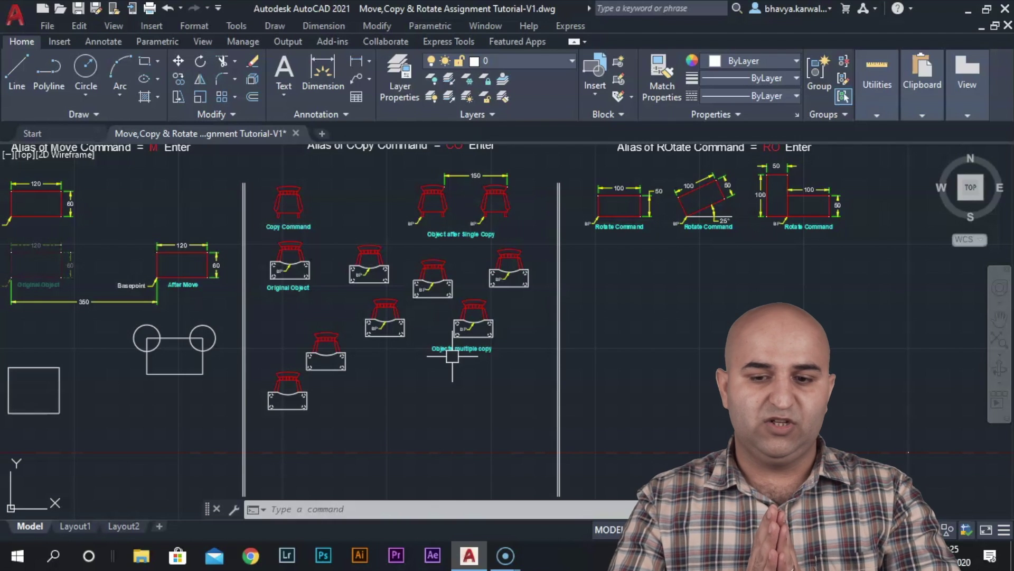
scroll(537, 272, up, 5)
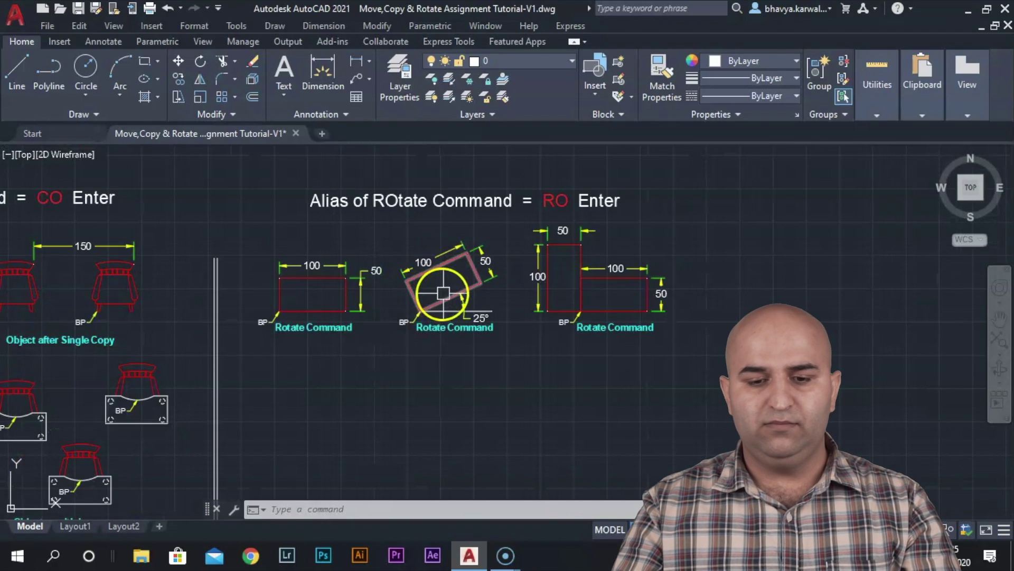
middle_drag(437, 269, 495, 288)
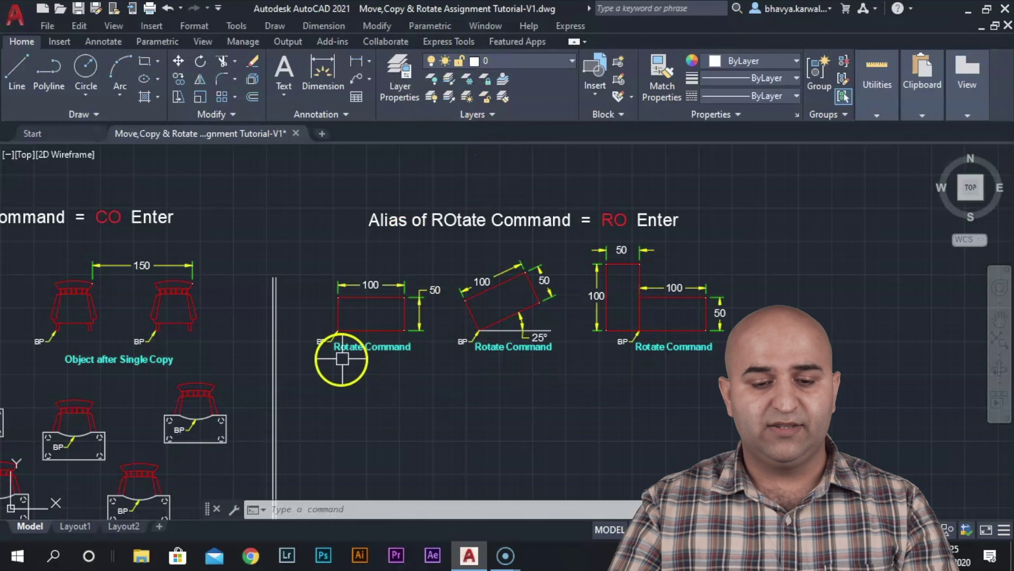
scroll(363, 290, up, 3)
scroll(402, 291, up, 3)
middle_drag(403, 291, 401, 320)
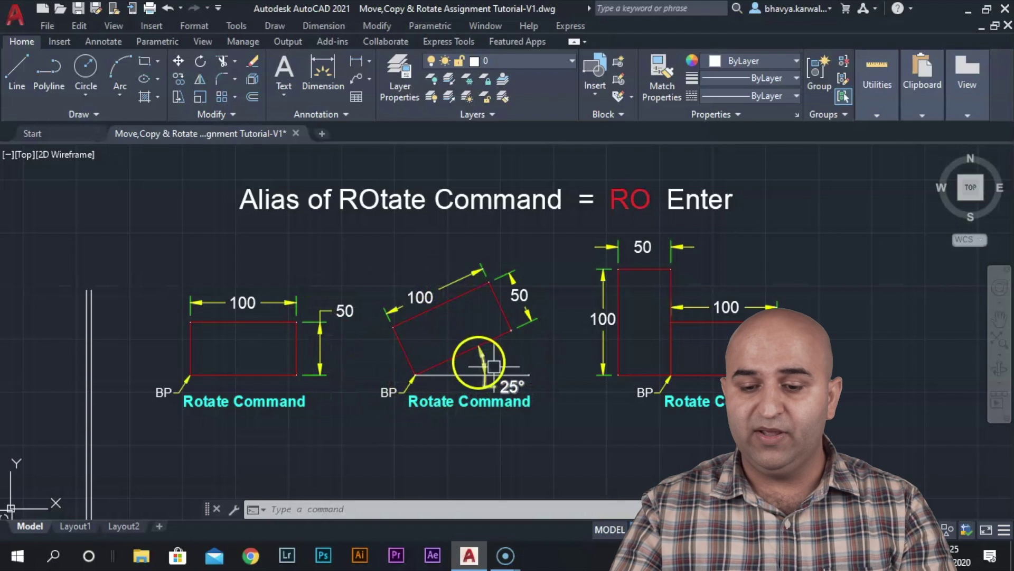
middle_drag(552, 362, 494, 367)
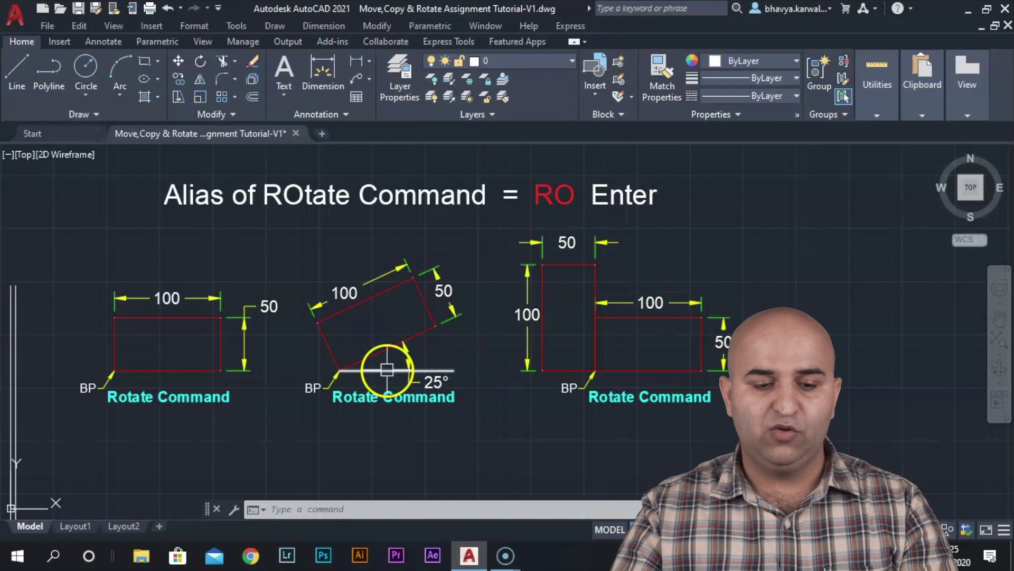
middle_drag(385, 369, 490, 273)
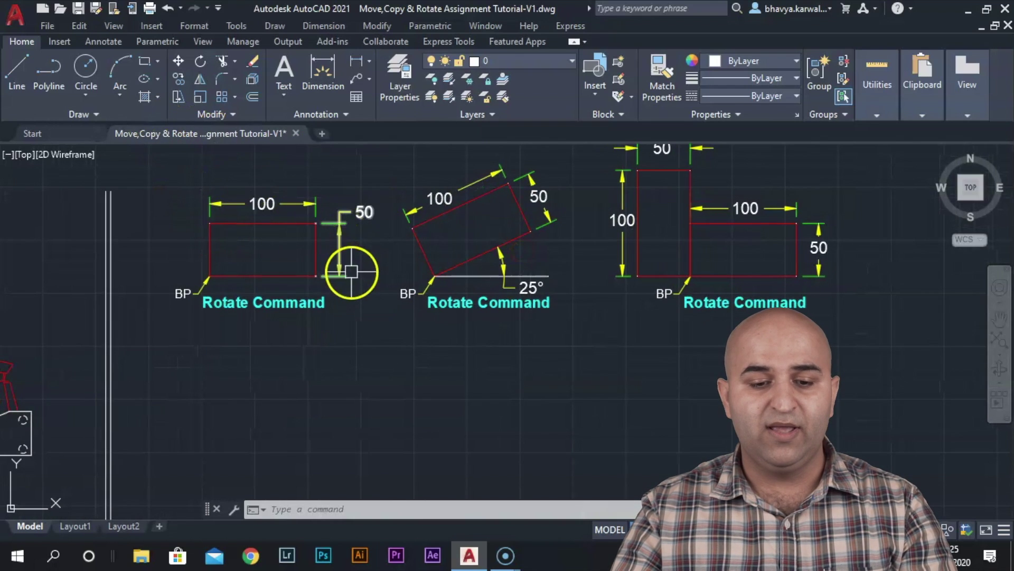
Copy the first Rotate example's 100 by 50 rectangle with its two dimensions into the empty space below it.
click(166, 175)
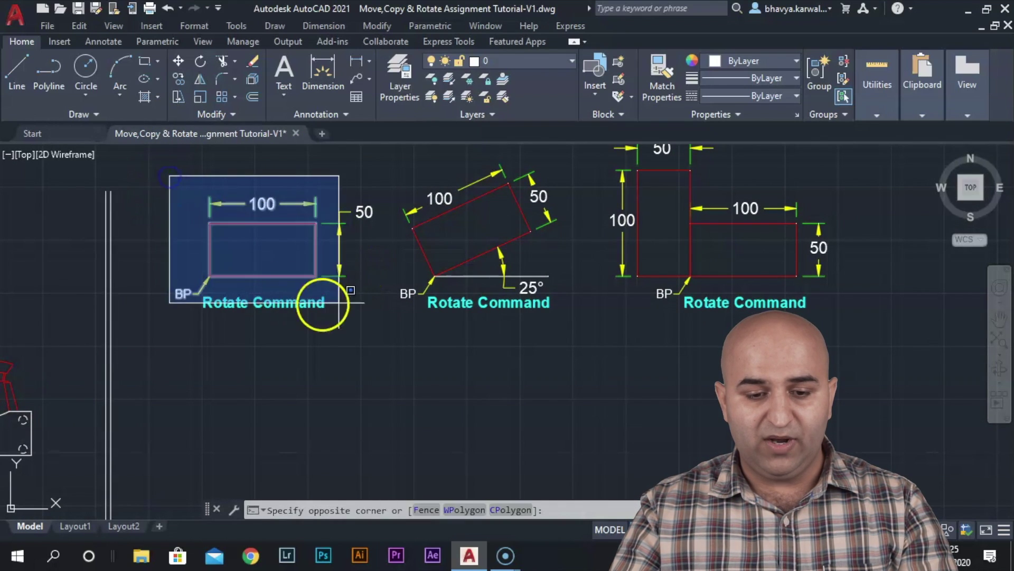
click(367, 283)
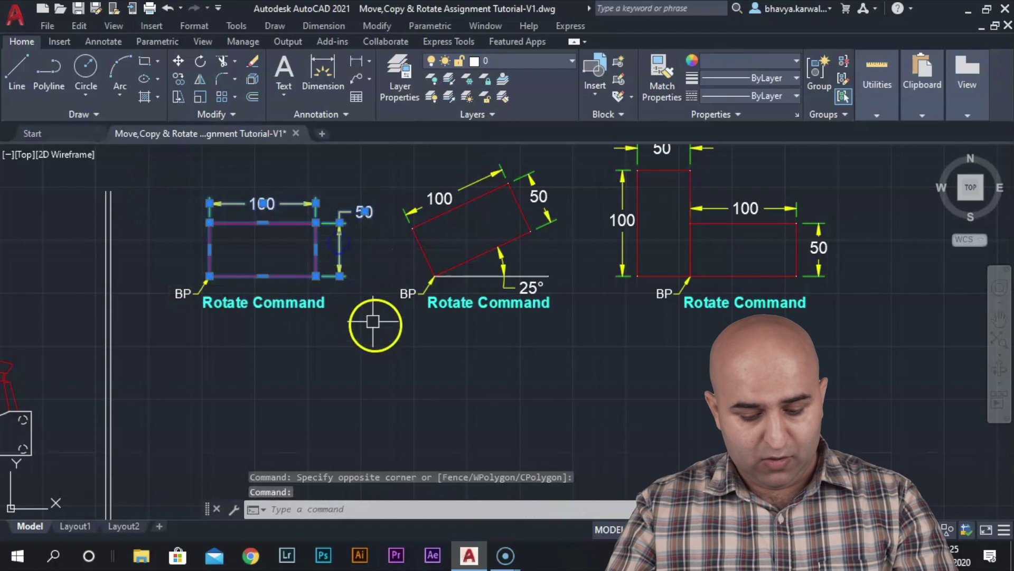
text(co)
key(Return)
click(267, 332)
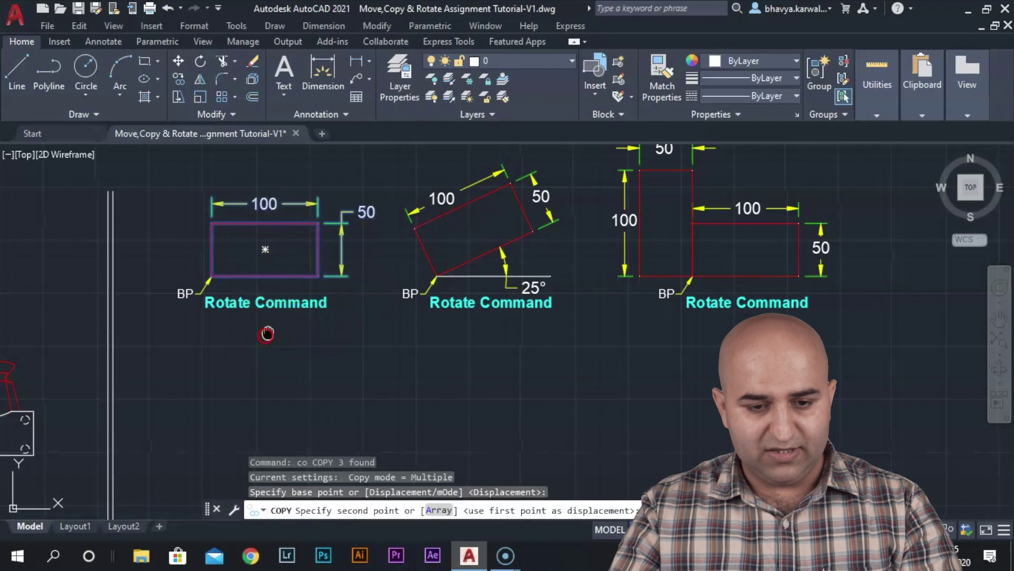
mouse_move(268, 332)
middle_down()
mouse_move(220, 297)
mouse_move(284, 295)
mouse_move(284, 329)
middle_up()
click(226, 271)
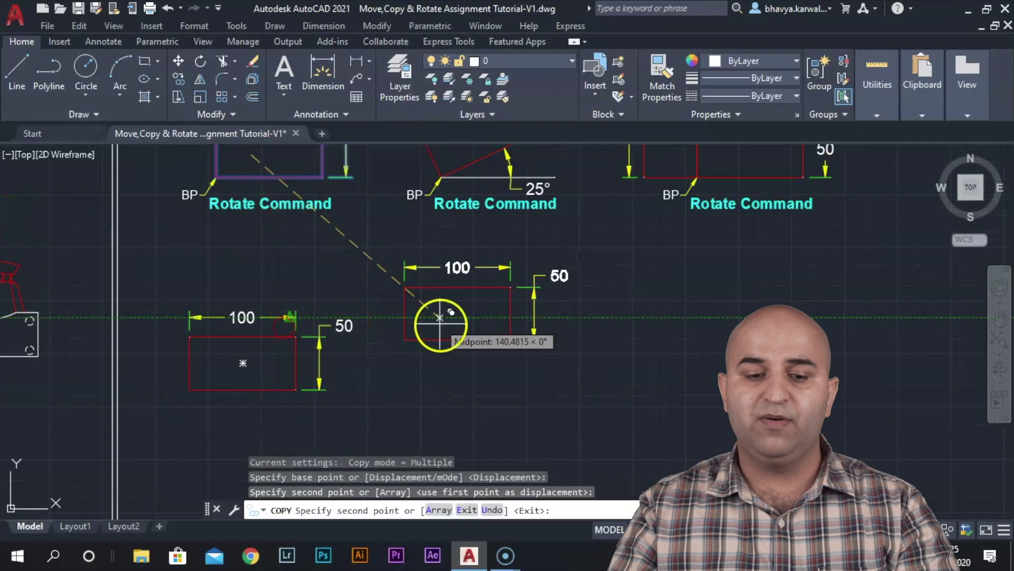
key(Escape)
Rotate the copied rectangle and its dimensions by 35 degrees about the rectangle's lower-left corner.
mouse_move(365, 359)
middle_down()
mouse_move(356, 333)
mouse_move(366, 340)
mouse_move(344, 355)
mouse_move(355, 338)
middle_up()
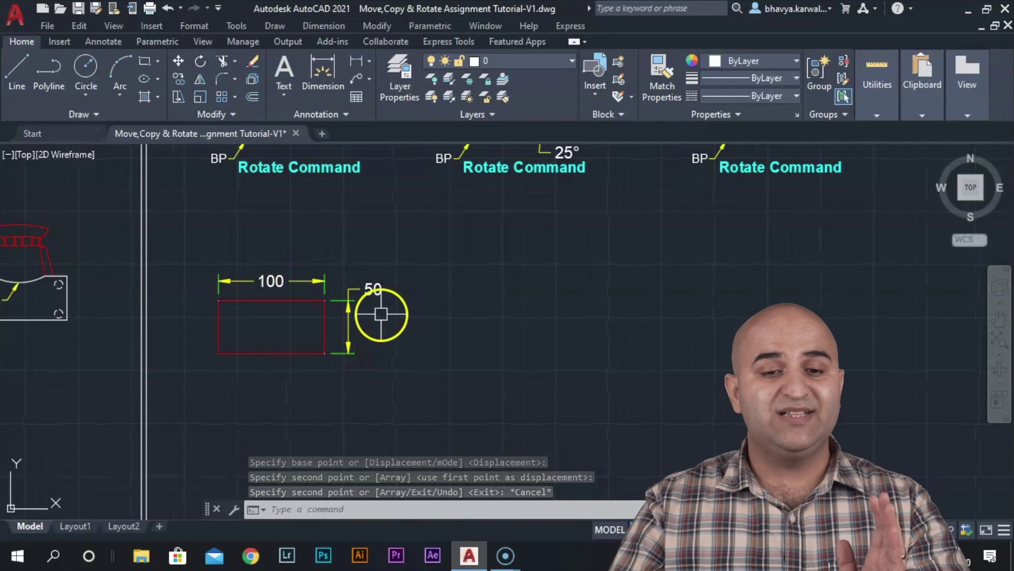
click(376, 24)
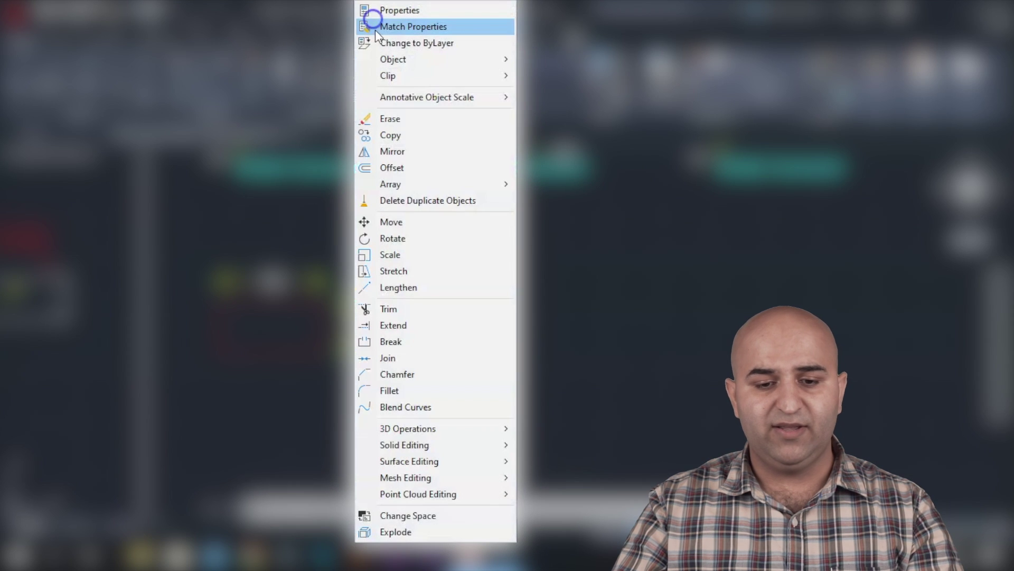
click(405, 239)
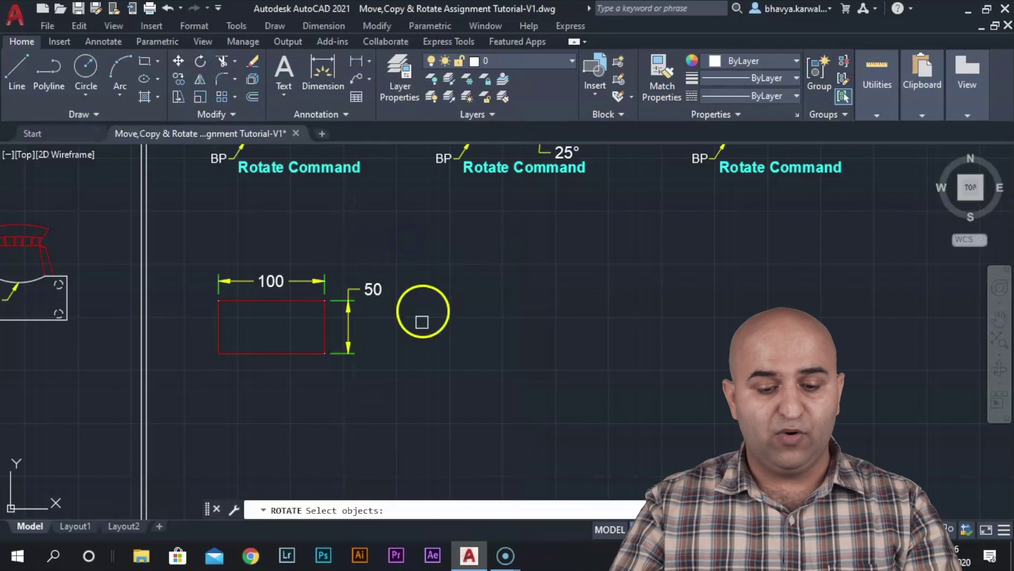
click(394, 401)
click(198, 231)
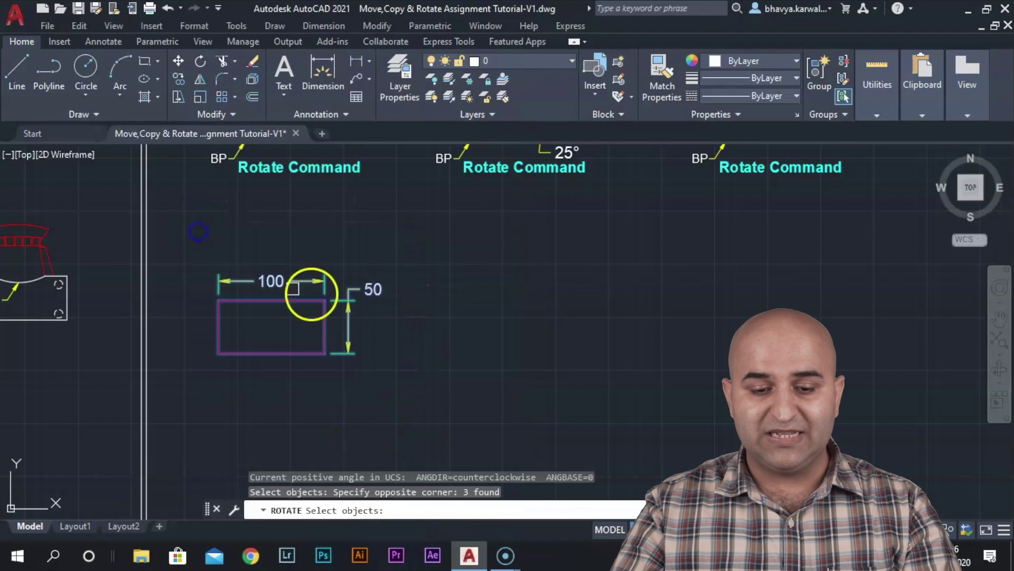
right_click(414, 301)
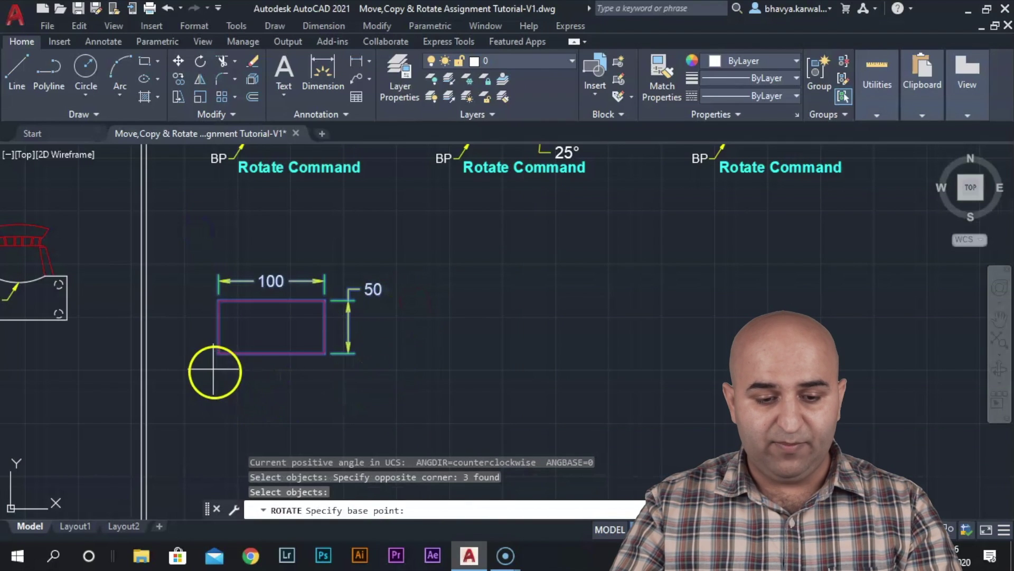
click(219, 353)
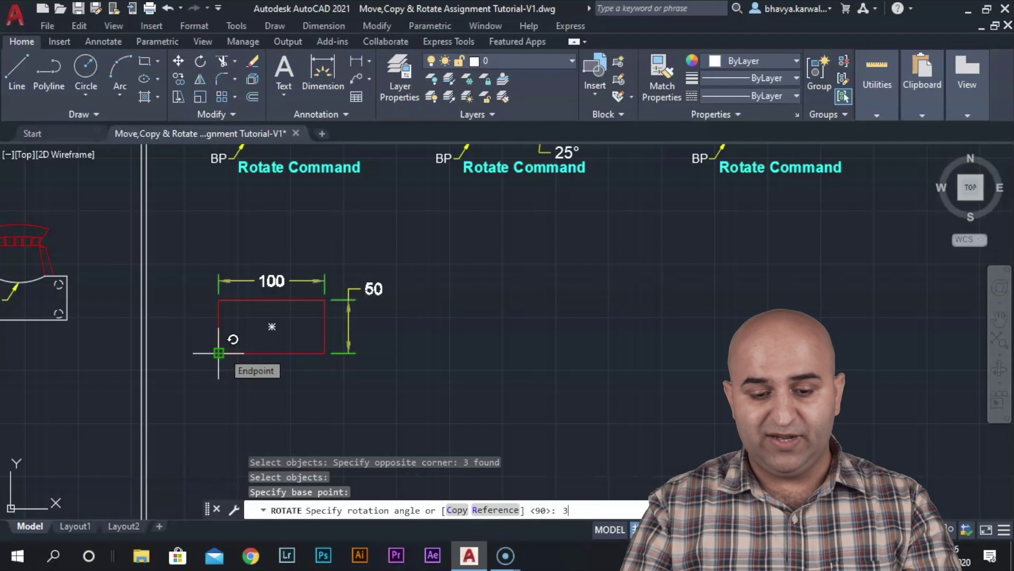
key(Return)
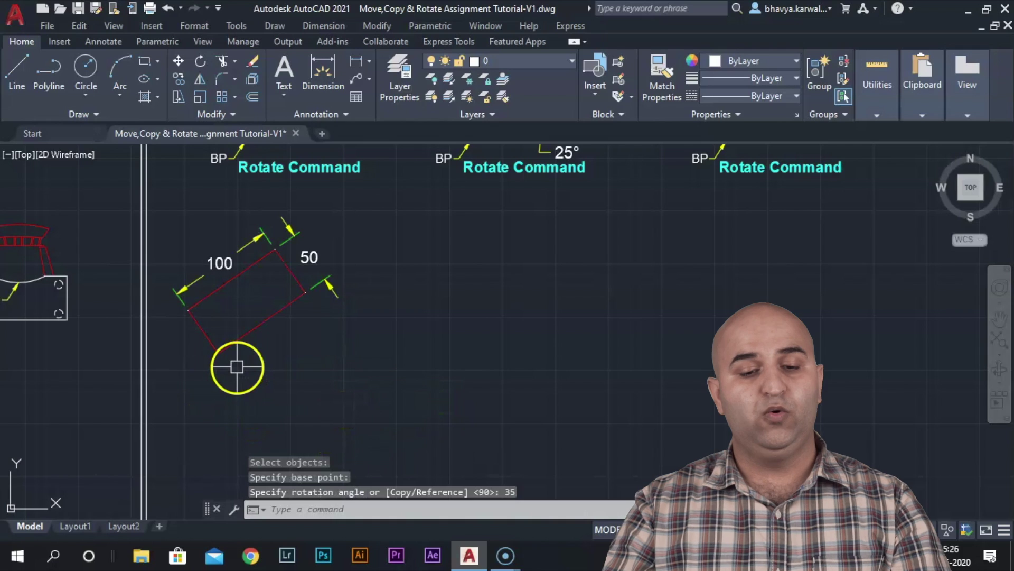
Draw a horizontal reference line from the rotated rectangle's lowest corner, extending past its far end.
click(27, 74)
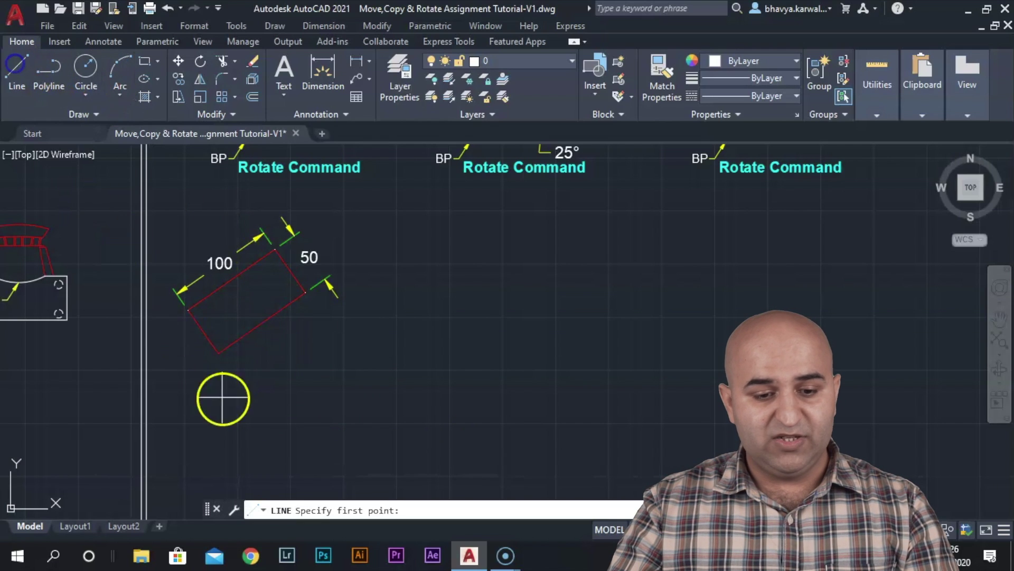
click(219, 352)
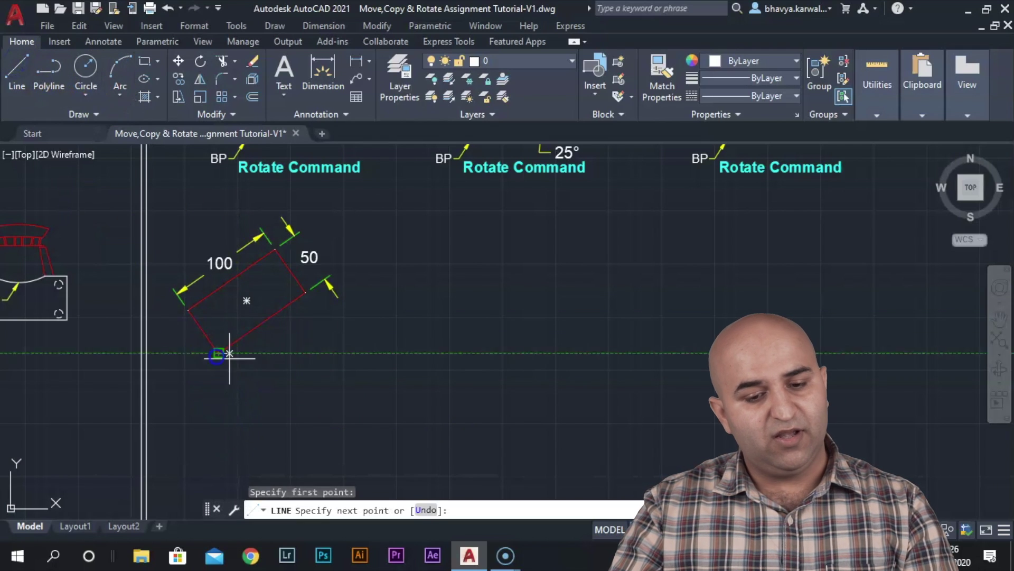
click(432, 350)
key(Escape)
Add an angular dimension between the rotated rectangle's lower long edge and the horizontal reference line.
text(d)
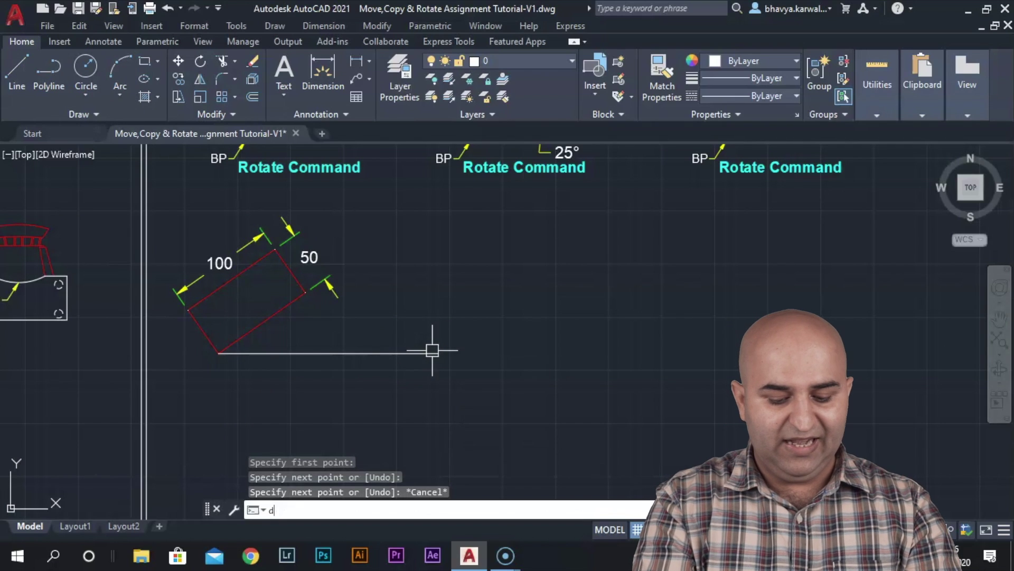
text(an)
key(Return)
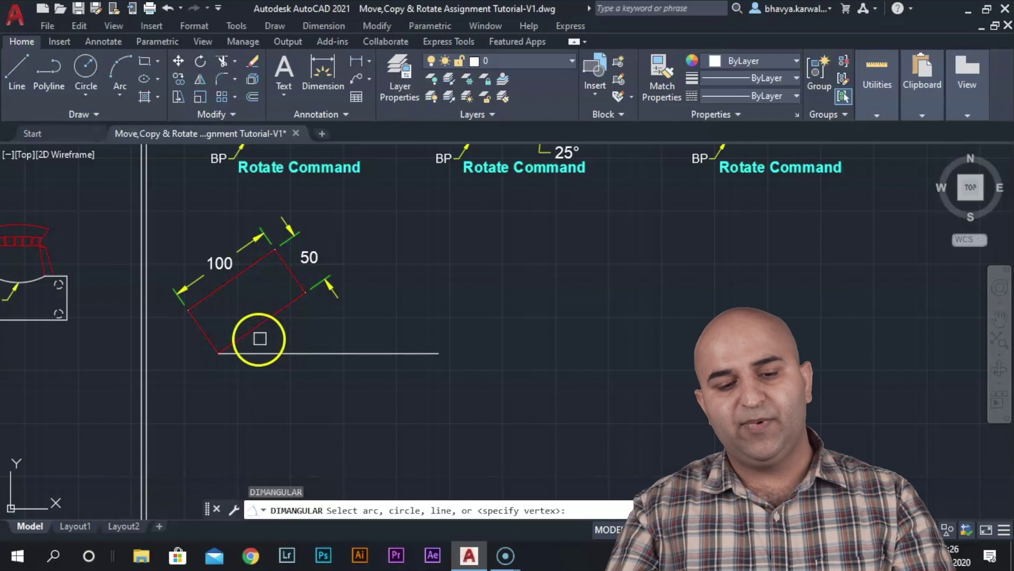
click(257, 325)
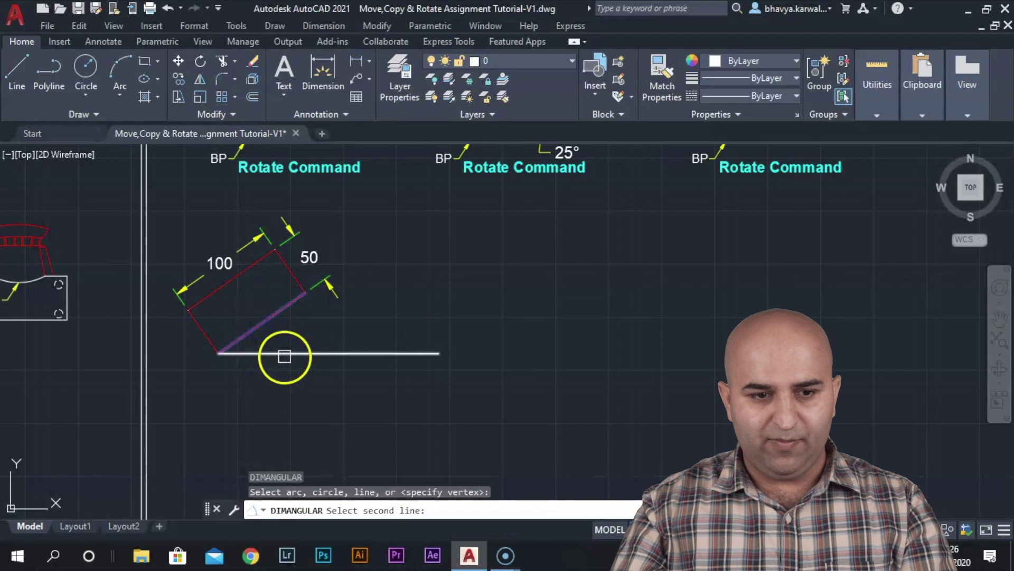
click(284, 356)
click(303, 334)
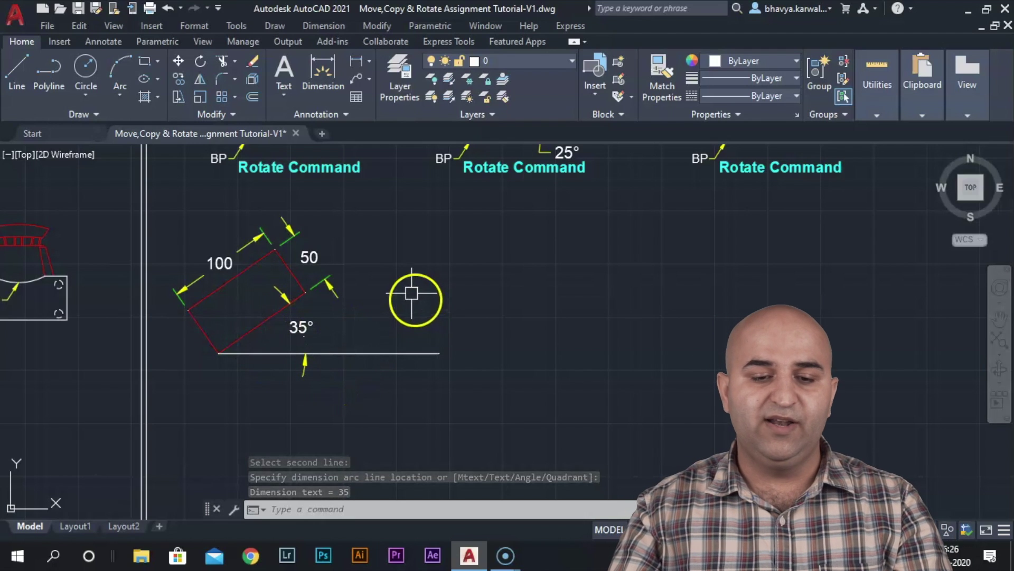
Copy the first Rotate example's dimensioned rectangle again, placing it beside the rotated practice rectangle.
middle_drag(416, 292, 303, 348)
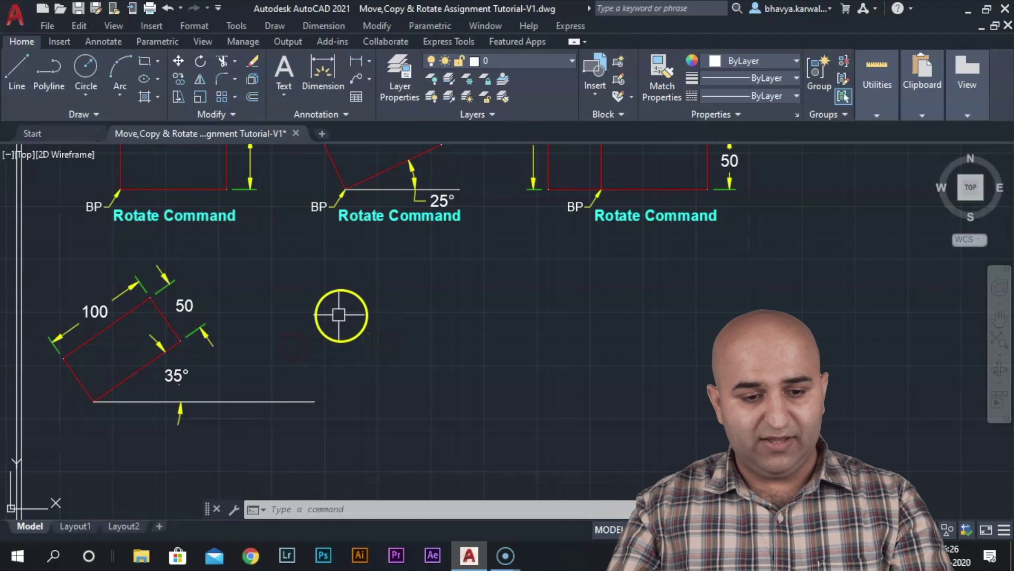
middle_drag(139, 144, 182, 240)
click(340, 271)
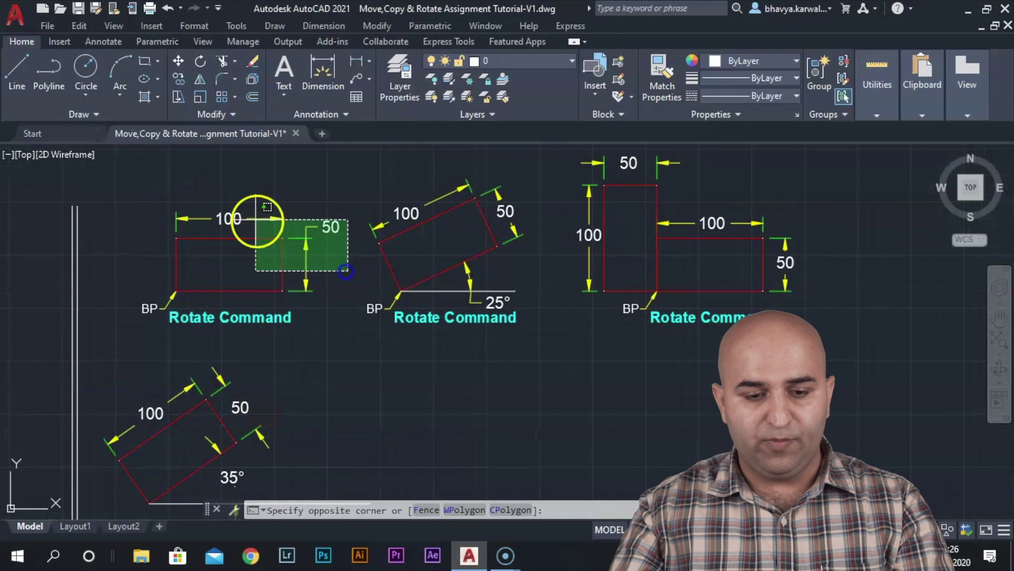
click(223, 209)
text(co)
key(Return)
click(230, 264)
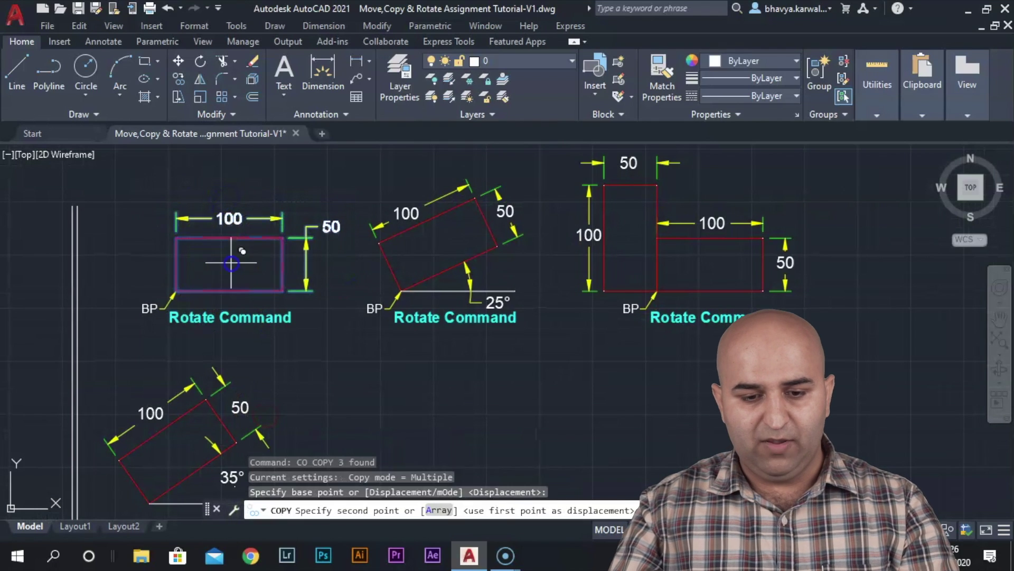
middle_drag(470, 390, 354, 252)
click(412, 328)
key(Escape)
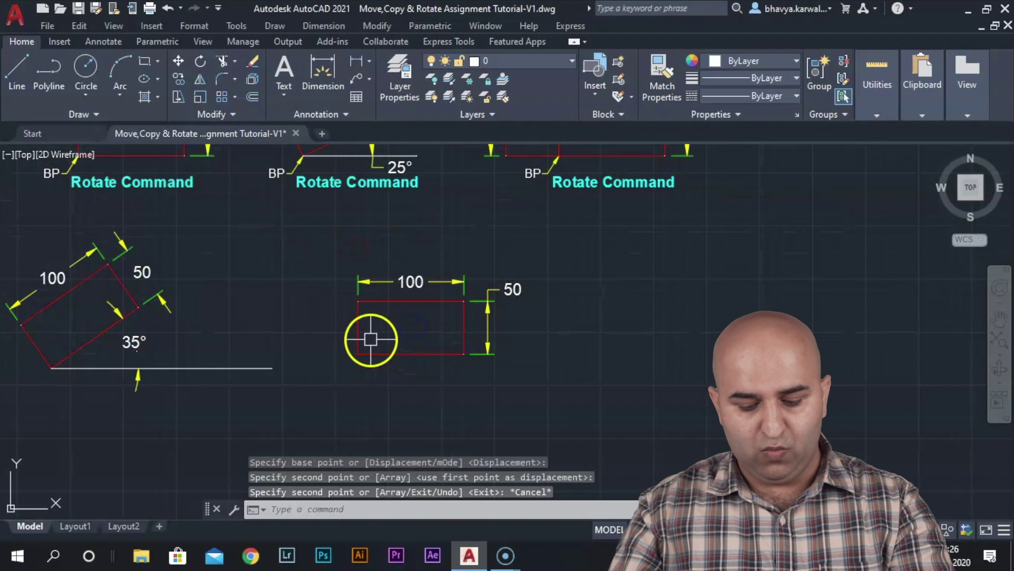
Rotate a copy of the new rectangle and its dimensions by 90 degrees about the rectangle's lower-left corner, keeping the original.
text(ro)
key(Return)
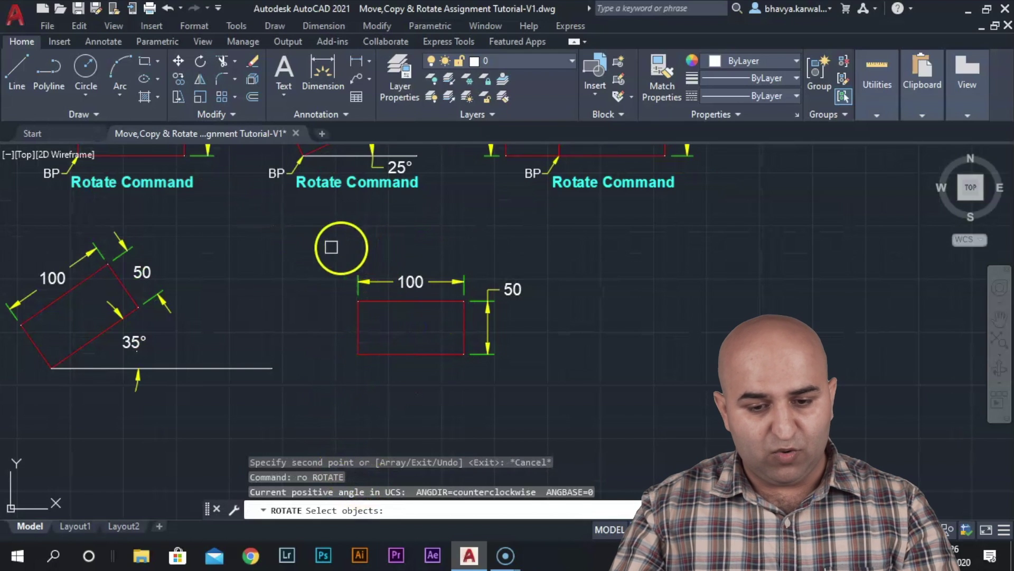
click(312, 251)
click(574, 363)
key(Return)
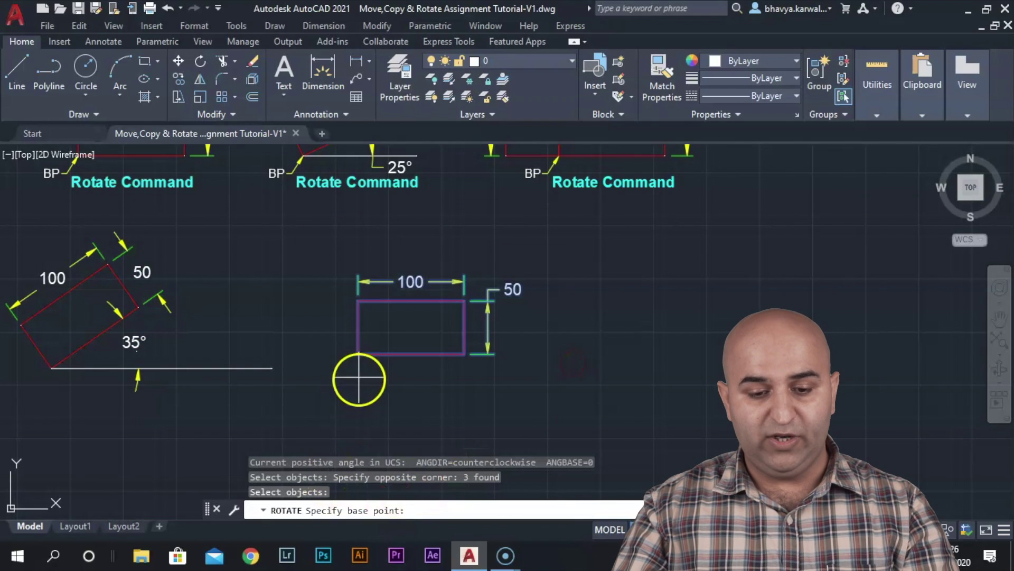
click(357, 346)
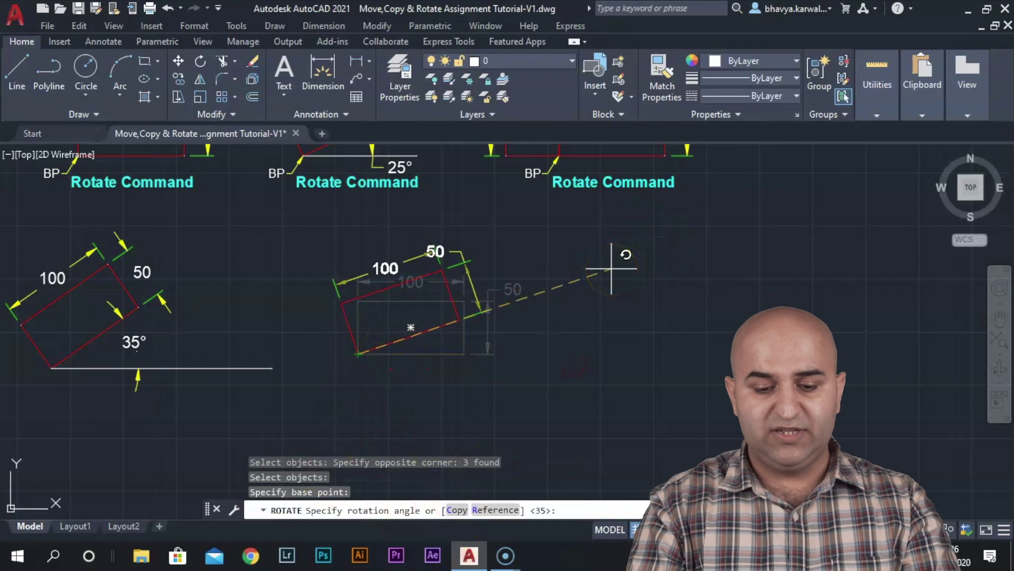
text(c)
key(Return)
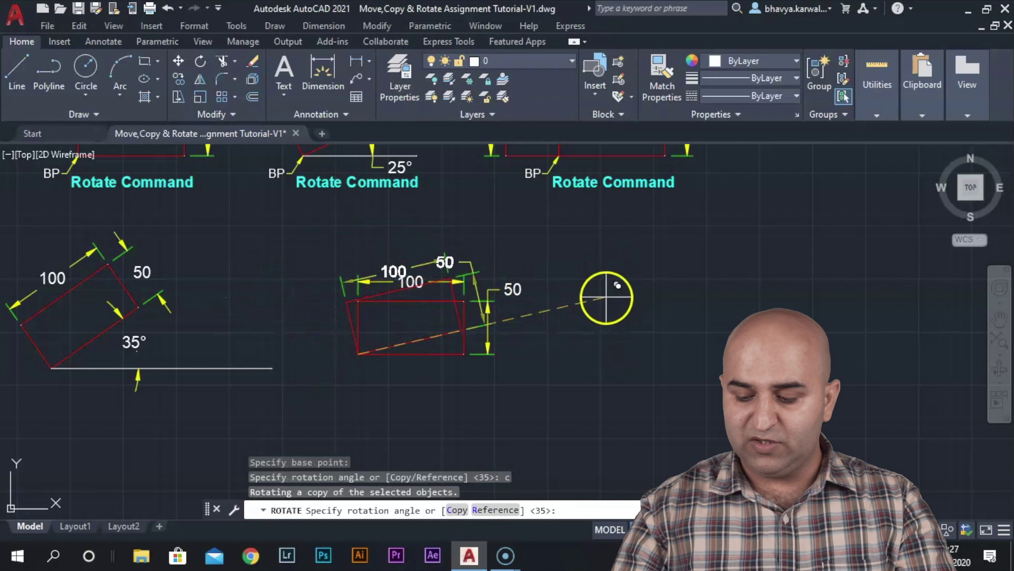
key(Return)
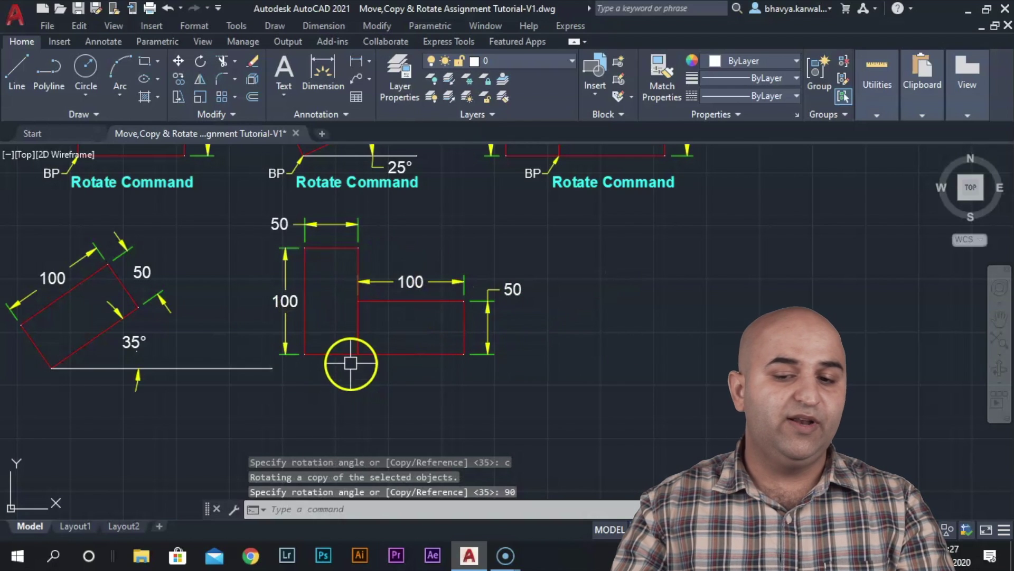
Zoom to the full drawing and review the Move, Copy and Rotate examples together.
middle_drag(350, 309, 377, 325)
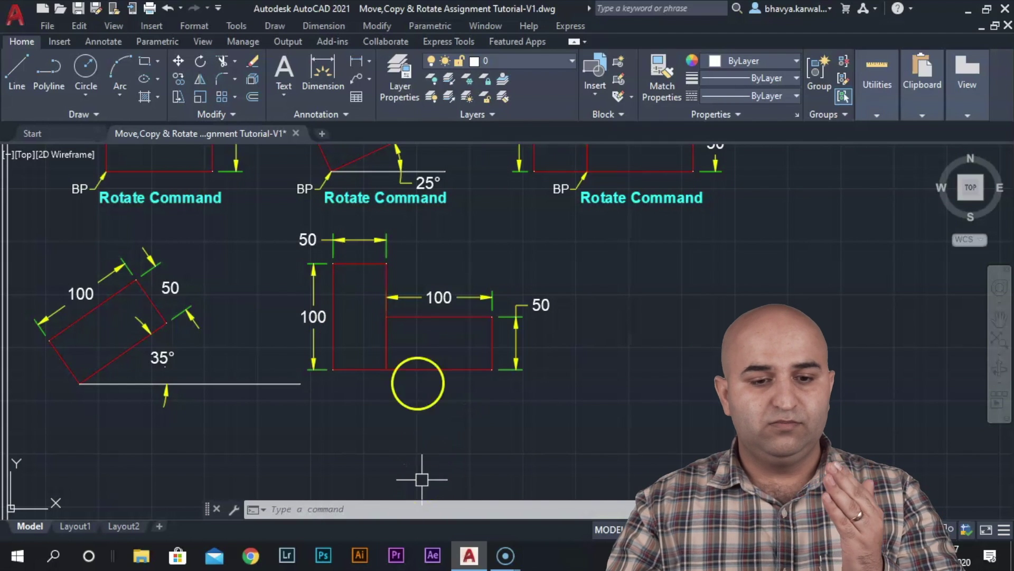
scroll(370, 297, down, 3)
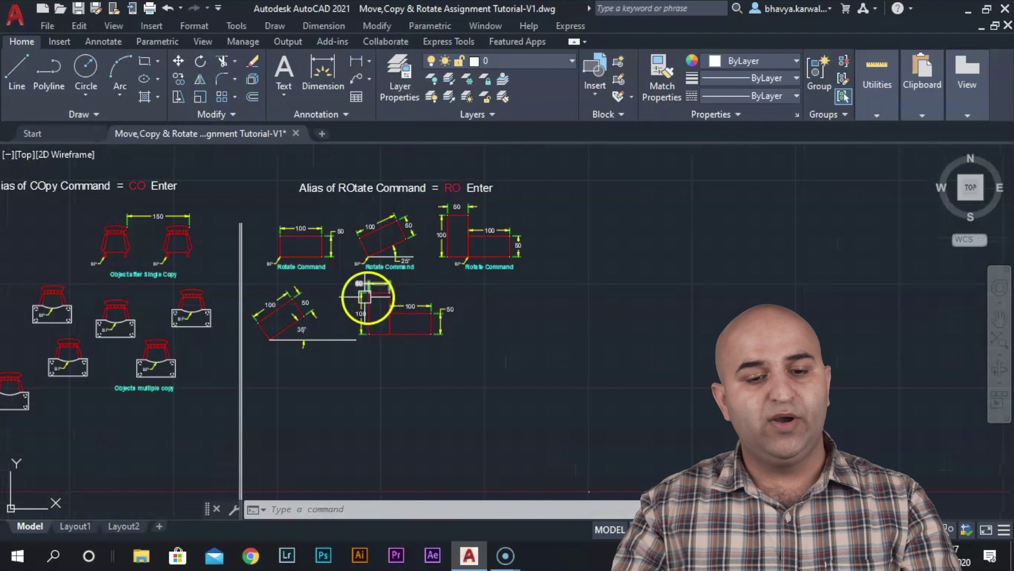
mouse_move(368, 297)
middle_down()
mouse_move(442, 306)
mouse_move(602, 286)
middle_up()
text(z)
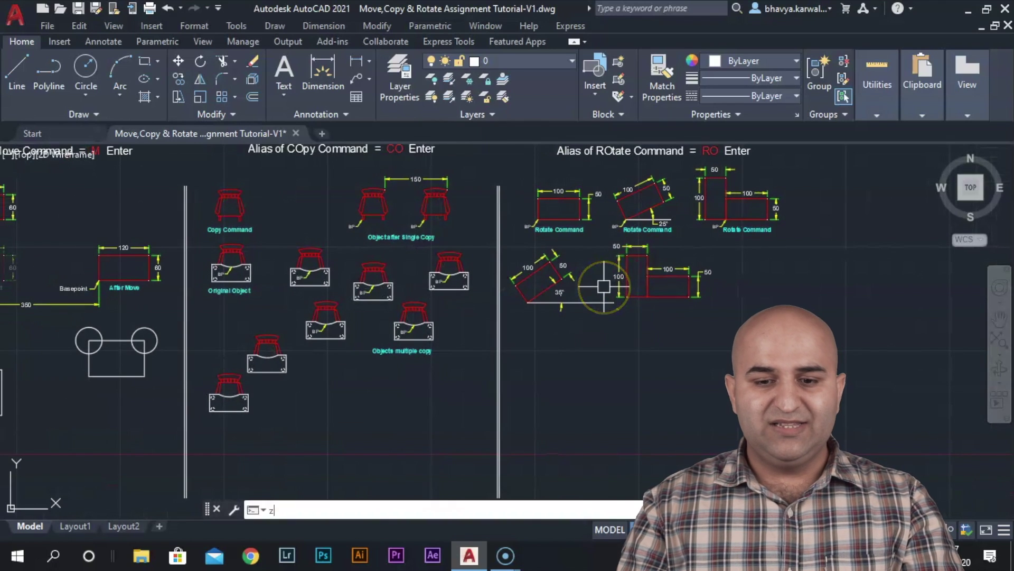
key(Return)
text(a)
key(Return)
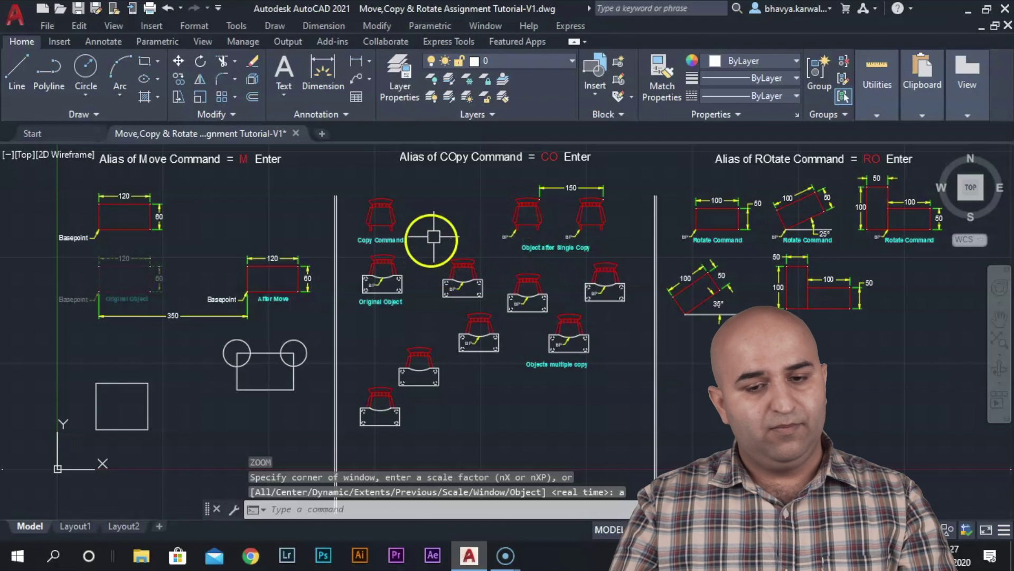
scroll(445, 228, down, 2)
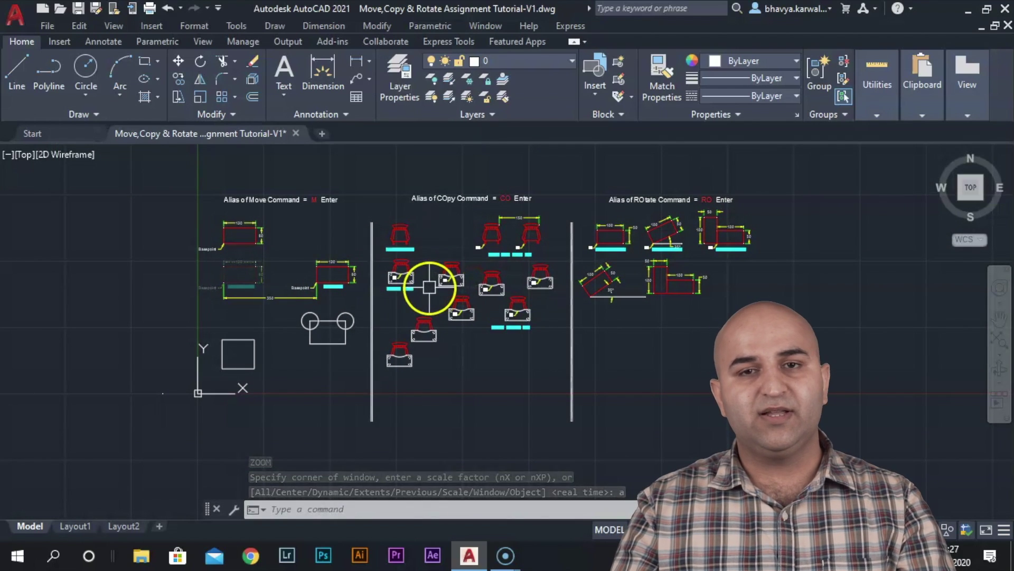
scroll(428, 285, up, 3)
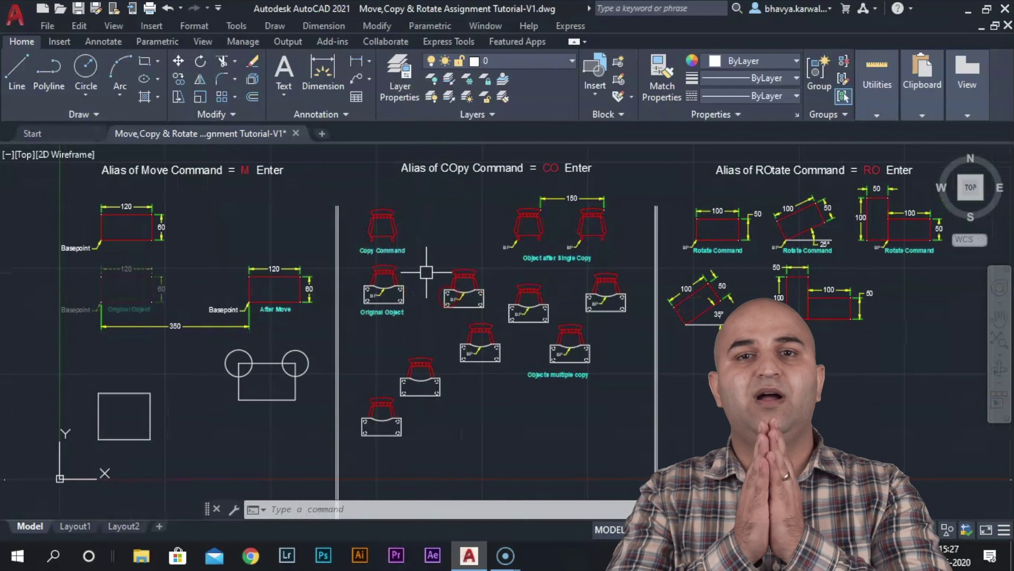